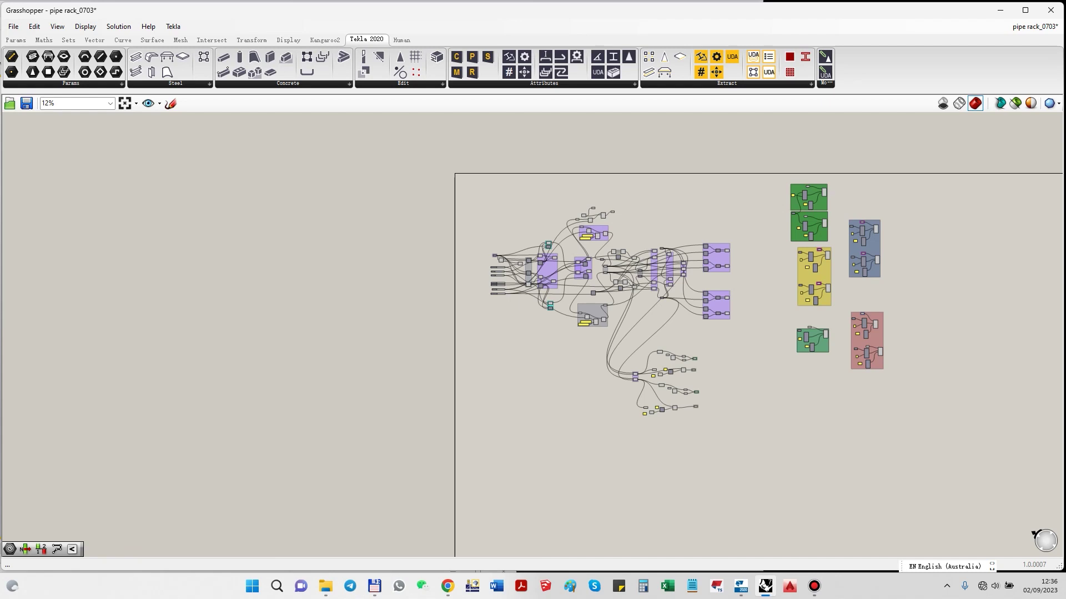
# - Examine the pipe rack definition's component groups, including the long beam attribute and position components, and the parameter sliders
pyautogui.scroll(3, 614, 322)
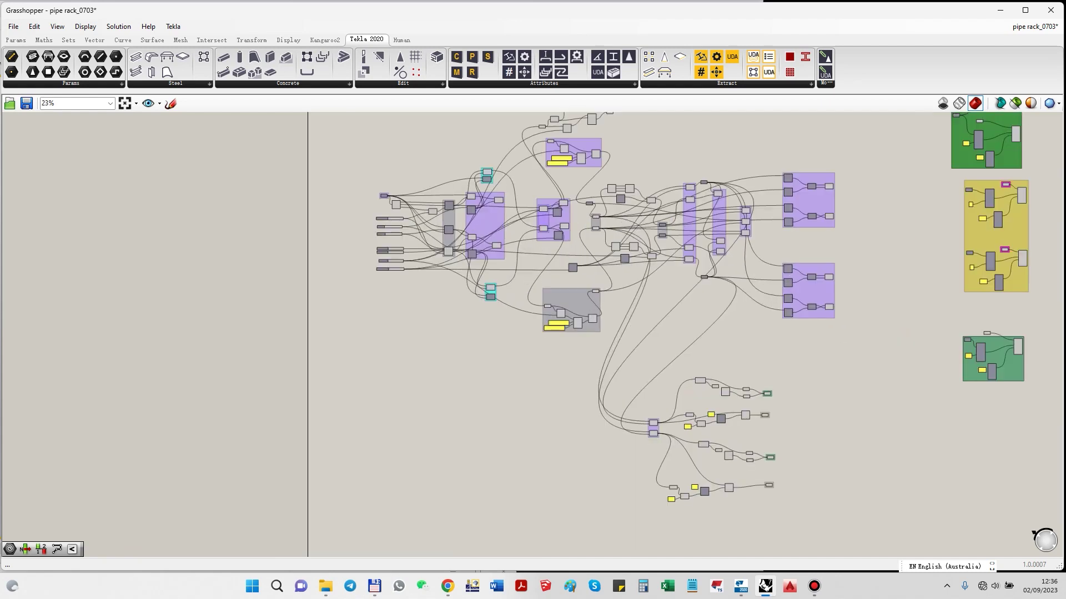
pyautogui.moveTo(881, 304); pyautogui.dragTo(519, 379, button='right')
pyautogui.scroll(10, 643, 322)
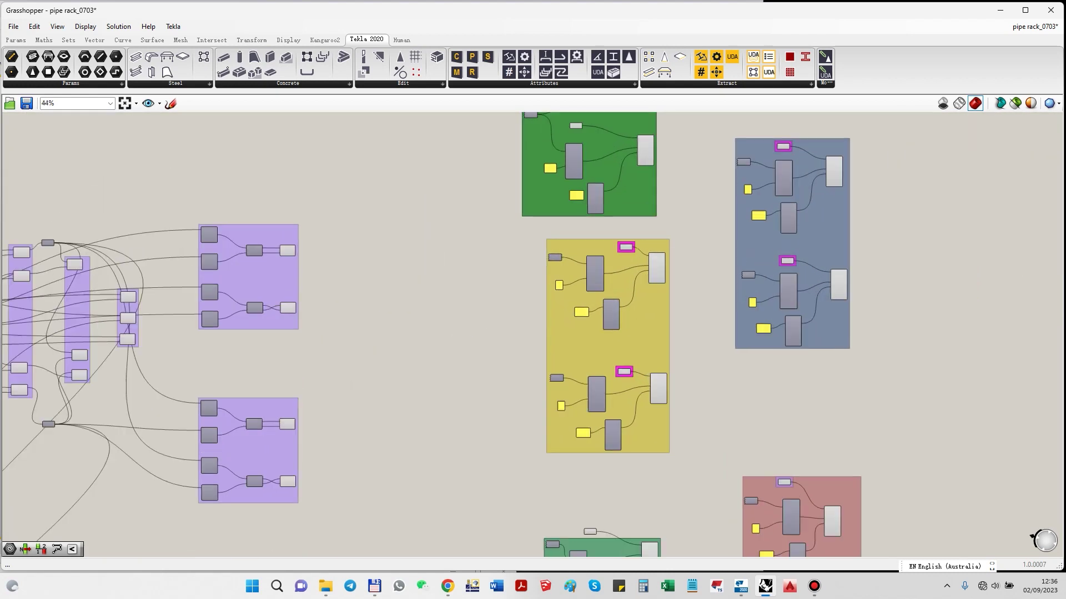
pyautogui.scroll(1, 516, 161)
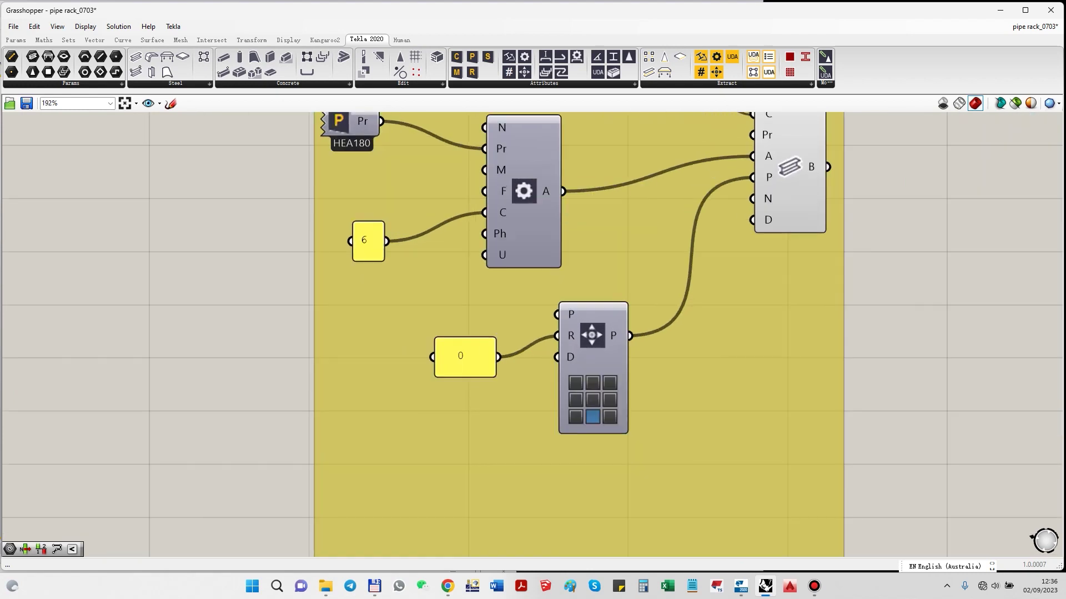
pyautogui.click(515, 161)
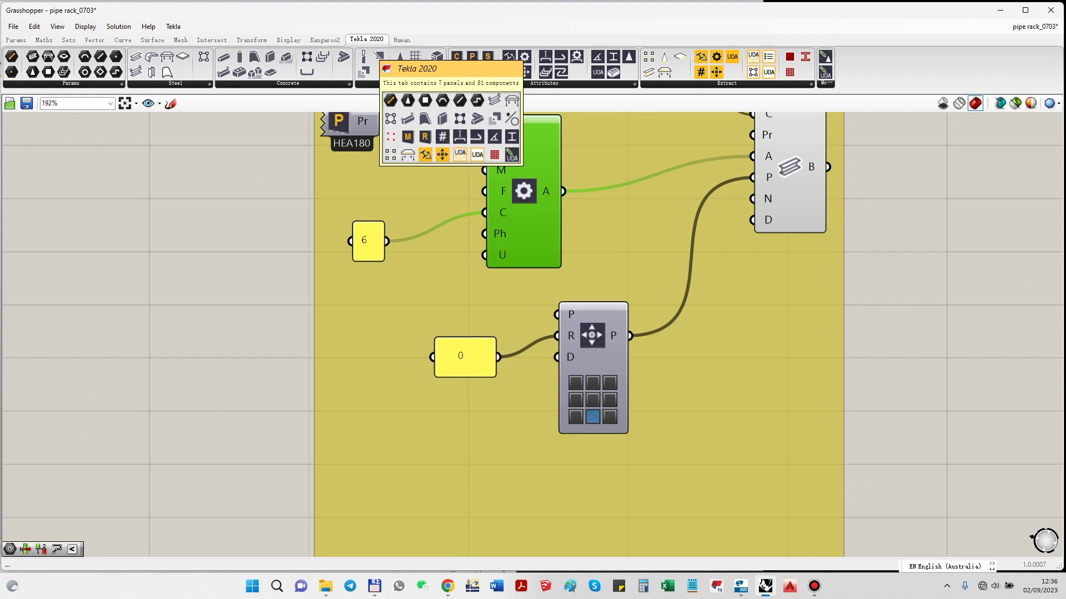
pyautogui.scroll(-14, 760, 275)
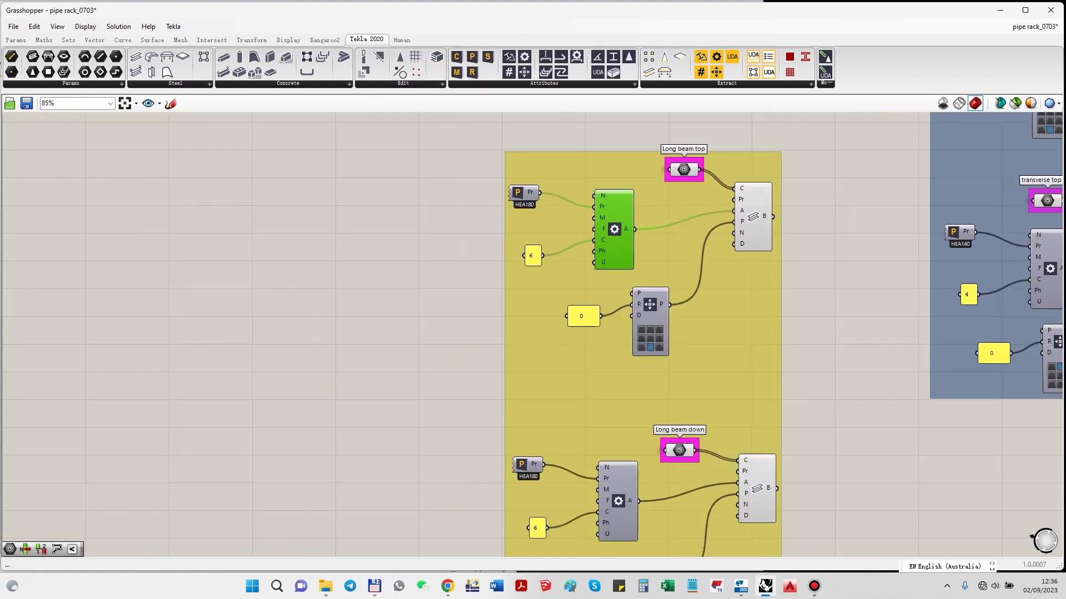
pyautogui.scroll(11, 213, 304)
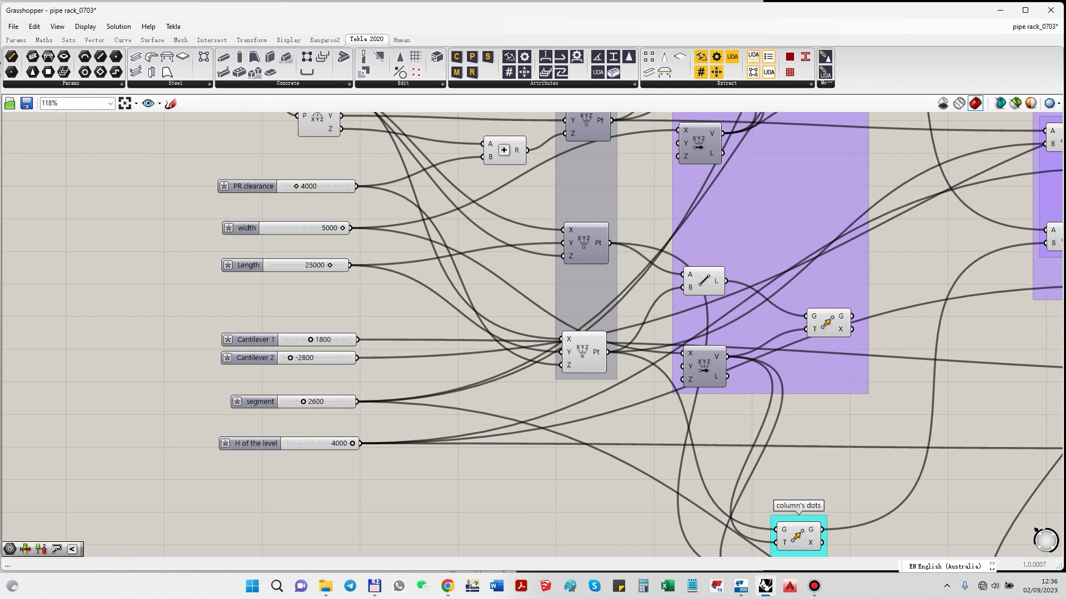
# - Narrow the Grasshopper window so the Tekla Structures model sits beside it, with the parameter sliders in view
pyautogui.moveTo(3, 250); pyautogui.dragTo(757, 251)
pyautogui.scroll(-4, 844, 225)
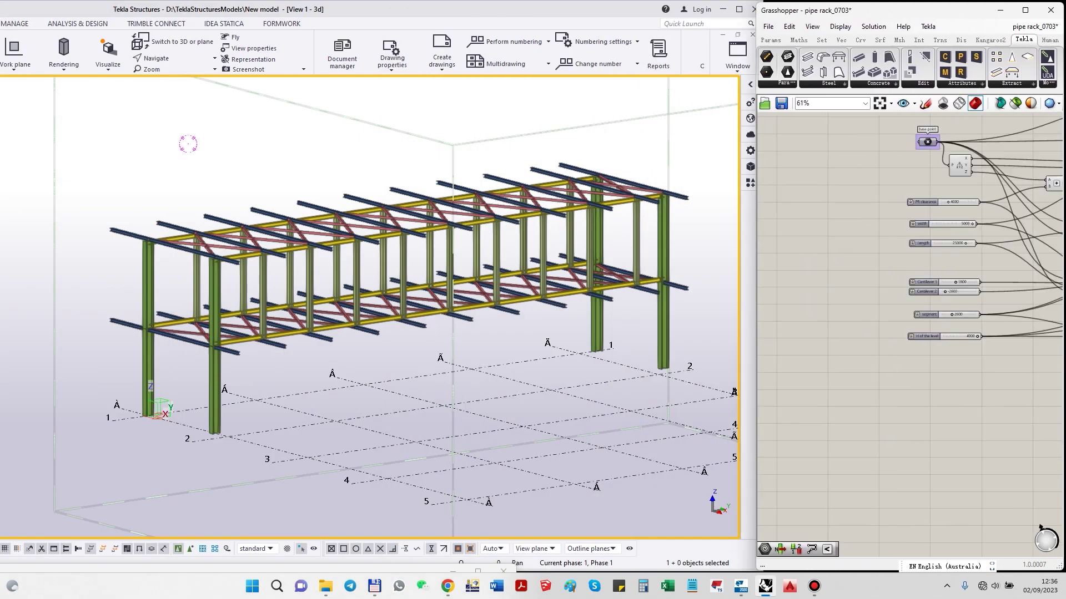
pyautogui.moveTo(975, 225); pyautogui.dragTo(911, 201, button='right')
pyautogui.scroll(4, 897, 225)
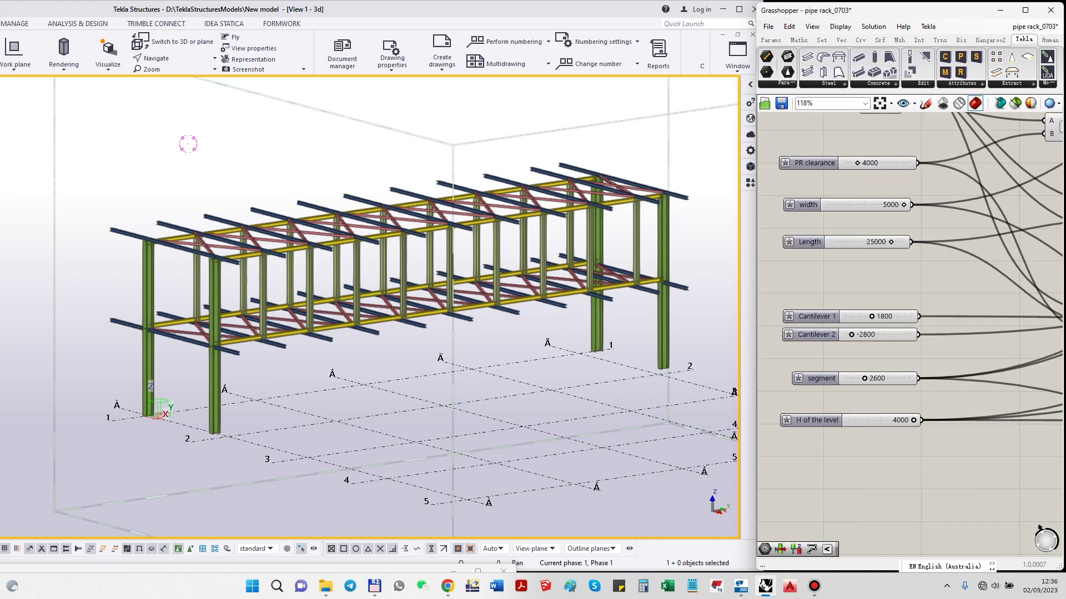
pyautogui.scroll(-2, 189, 144)
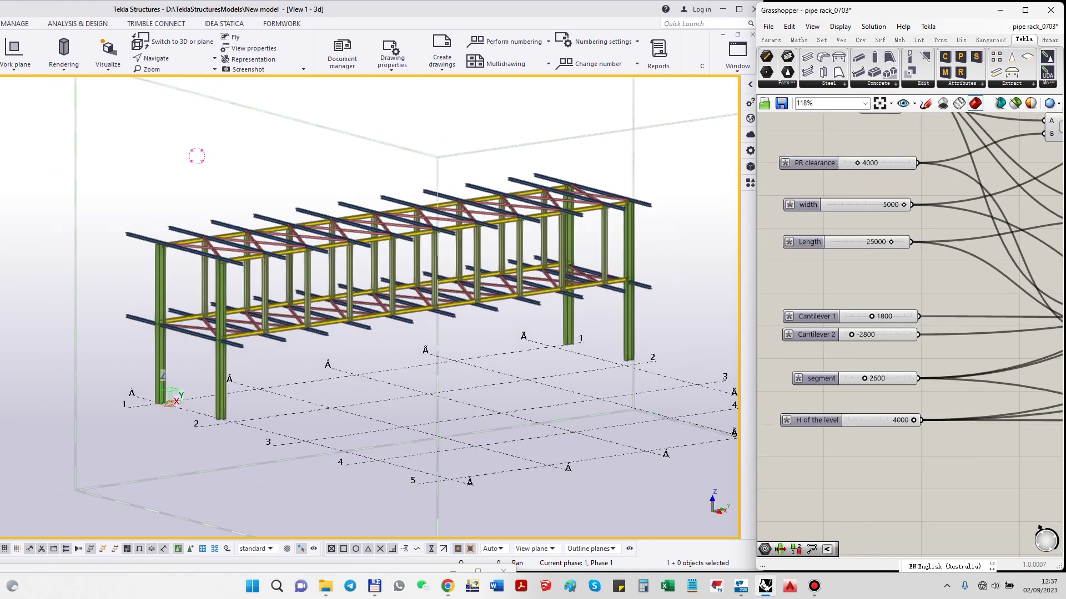
# - Try a PR clearance of 14000 before setting it to 3000, and set the pipe rack width to 4000
pyautogui.scroll(1, 204, 167)
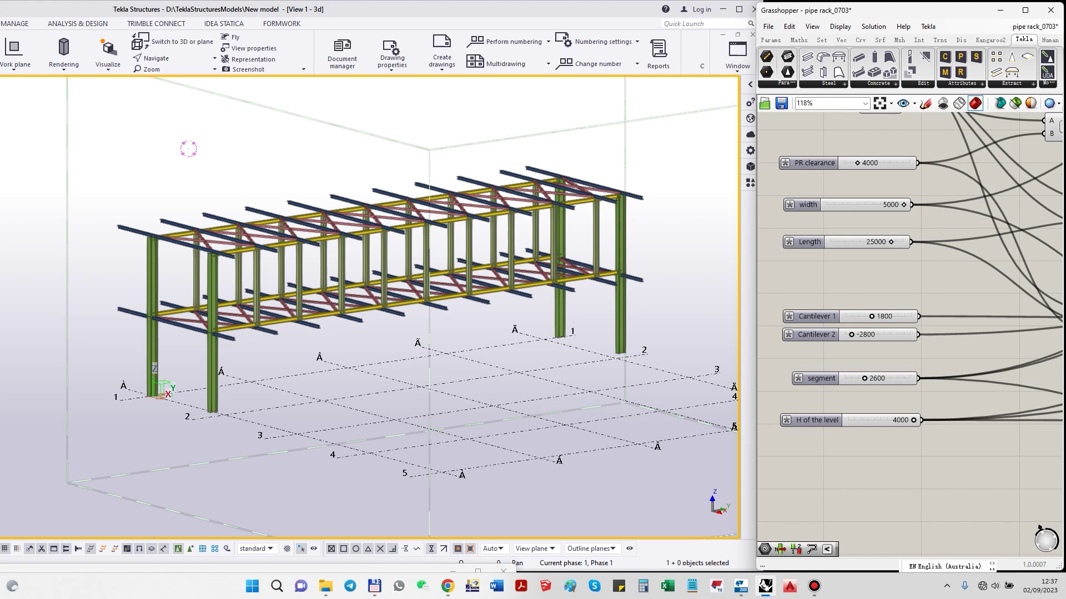
pyautogui.scroll(2, 870, 175)
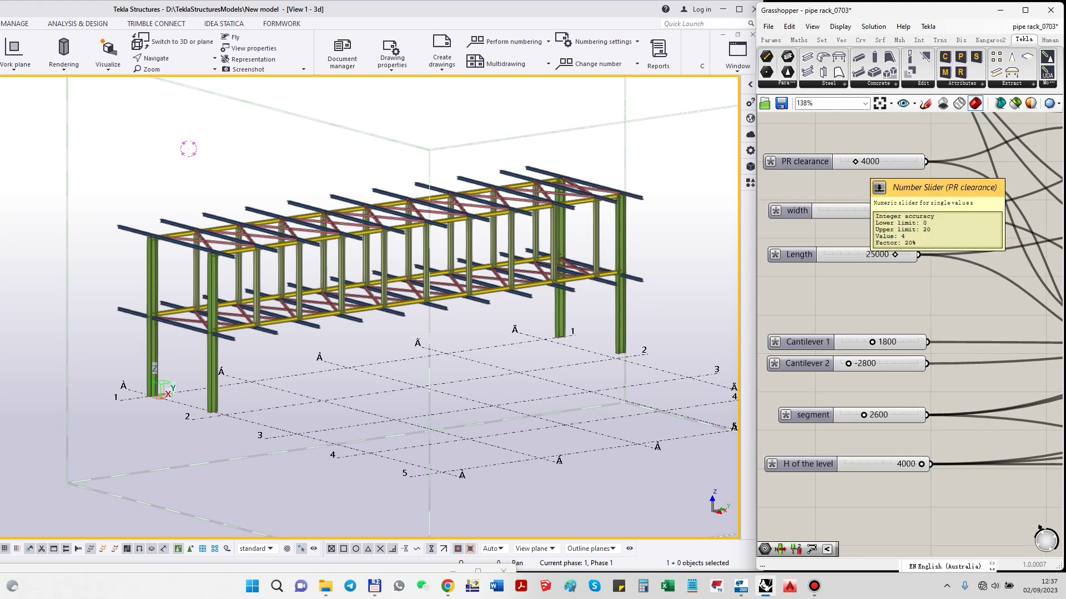
pyautogui.moveTo(855, 161); pyautogui.dragTo(893, 161)
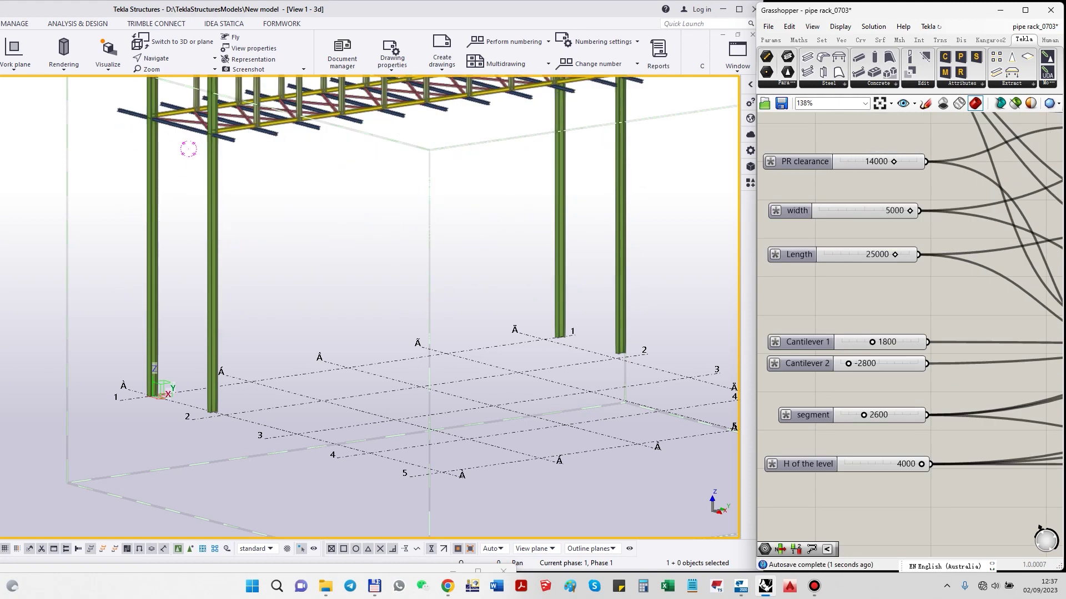
pyautogui.scroll(-2, 508, 353)
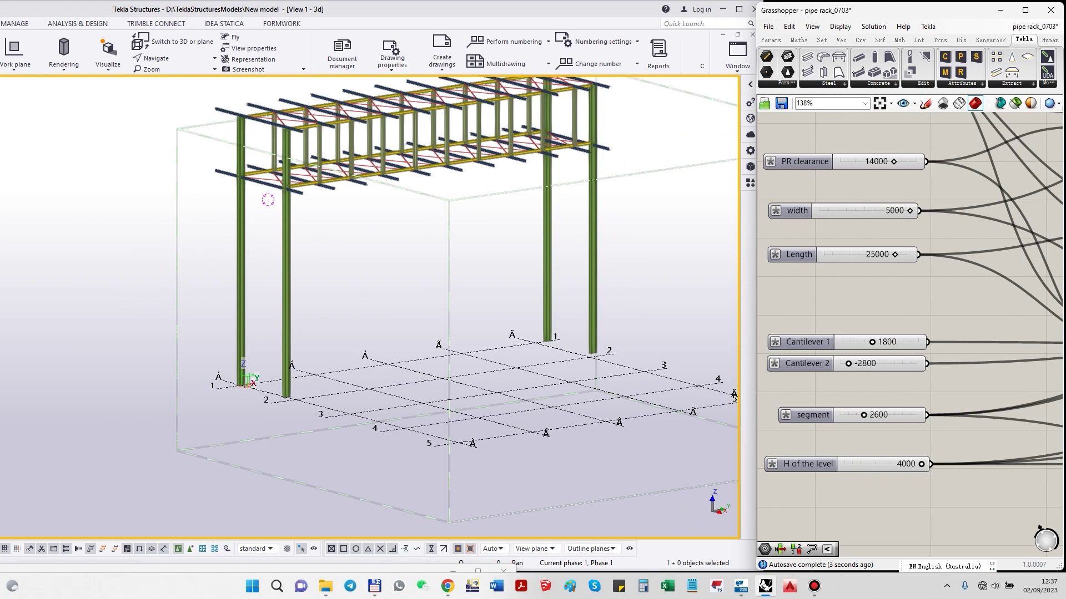
pyautogui.moveTo(894, 161); pyautogui.dragTo(851, 161)
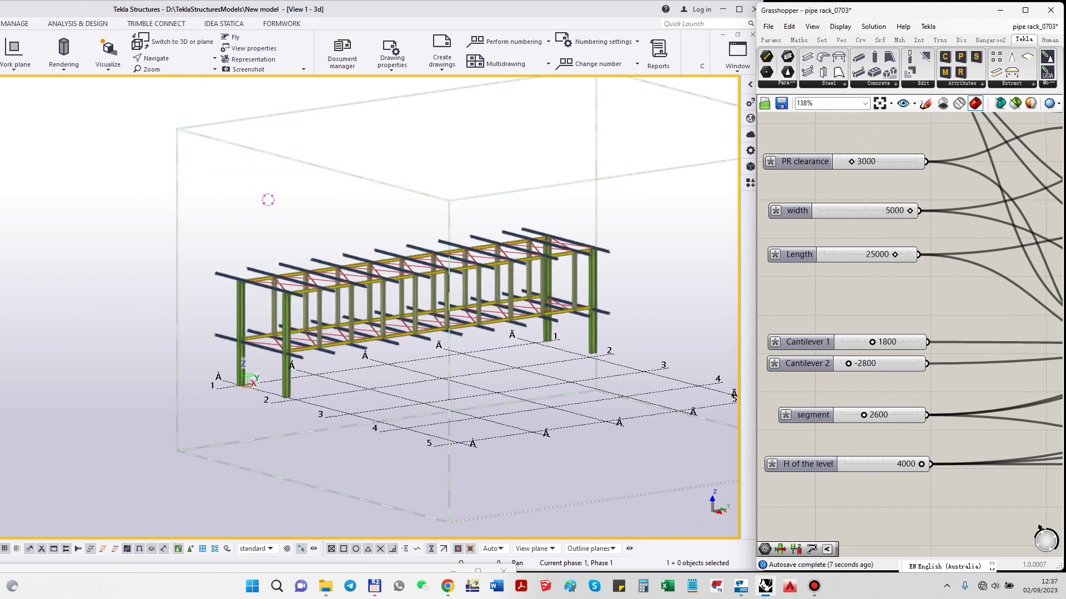
pyautogui.moveTo(910, 210); pyautogui.dragTo(879, 211)
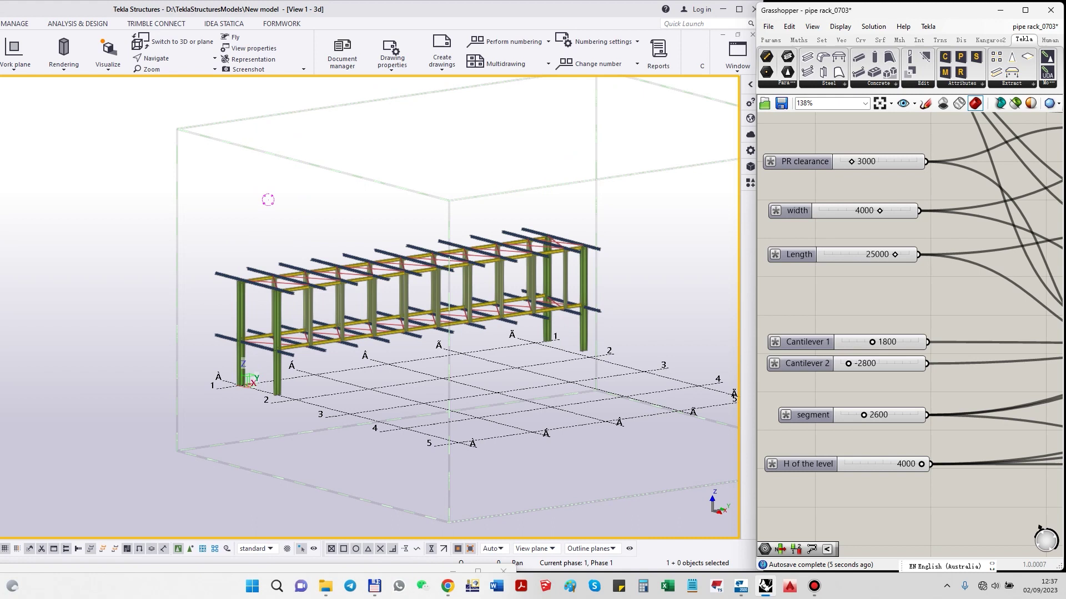
# - Examine how the cross beams, bracing, longitudinal beams and posts meet on the upper and lower levels of the Tekla model
pyautogui.scroll(10, 333, 300)
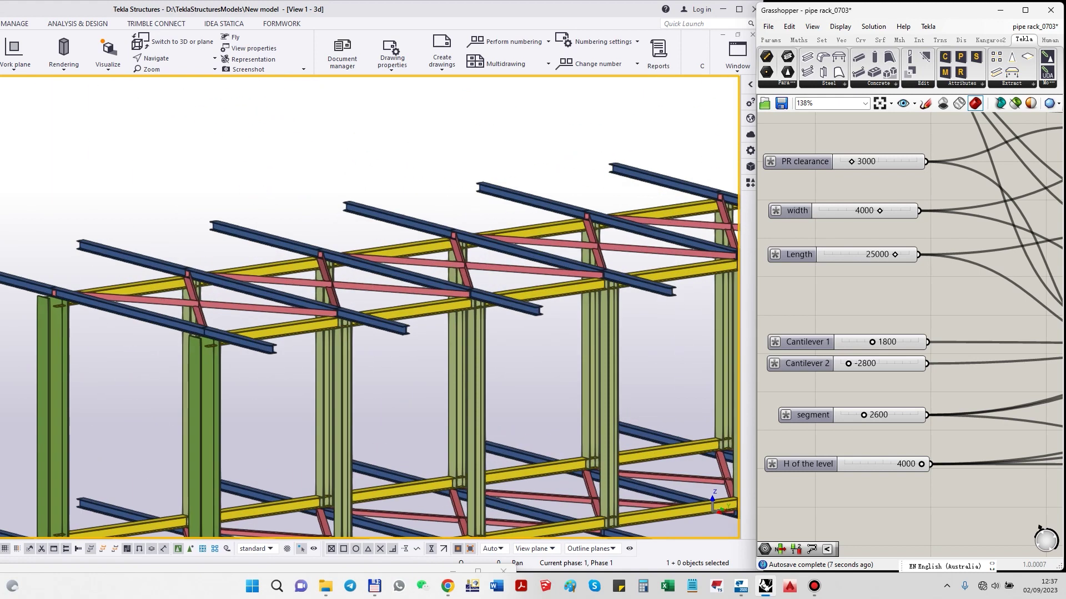
pyautogui.scroll(5, 316, 268)
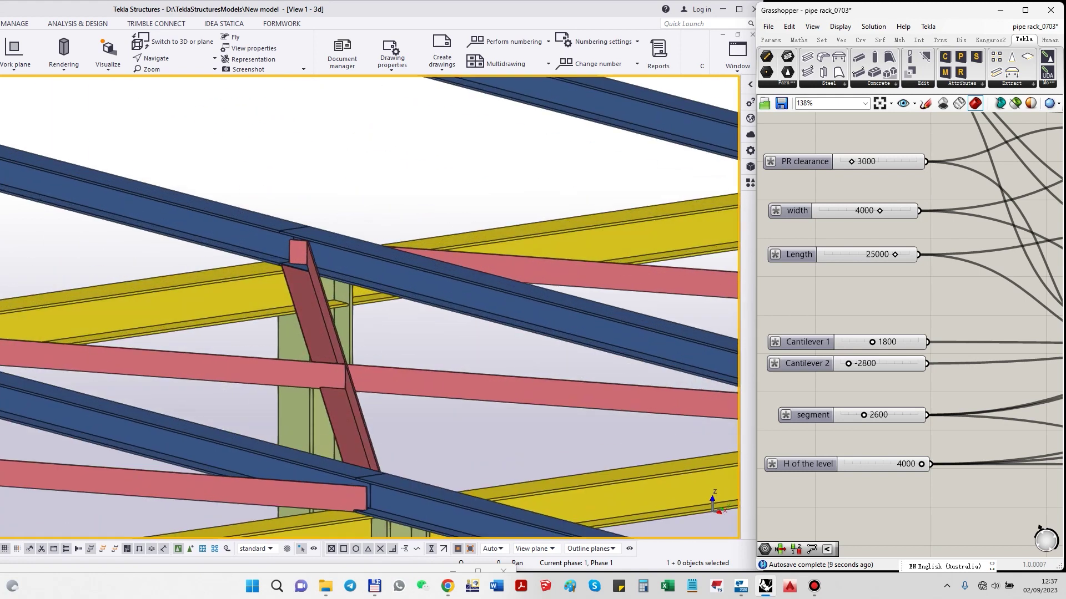
pyautogui.scroll(-5, 288, 255)
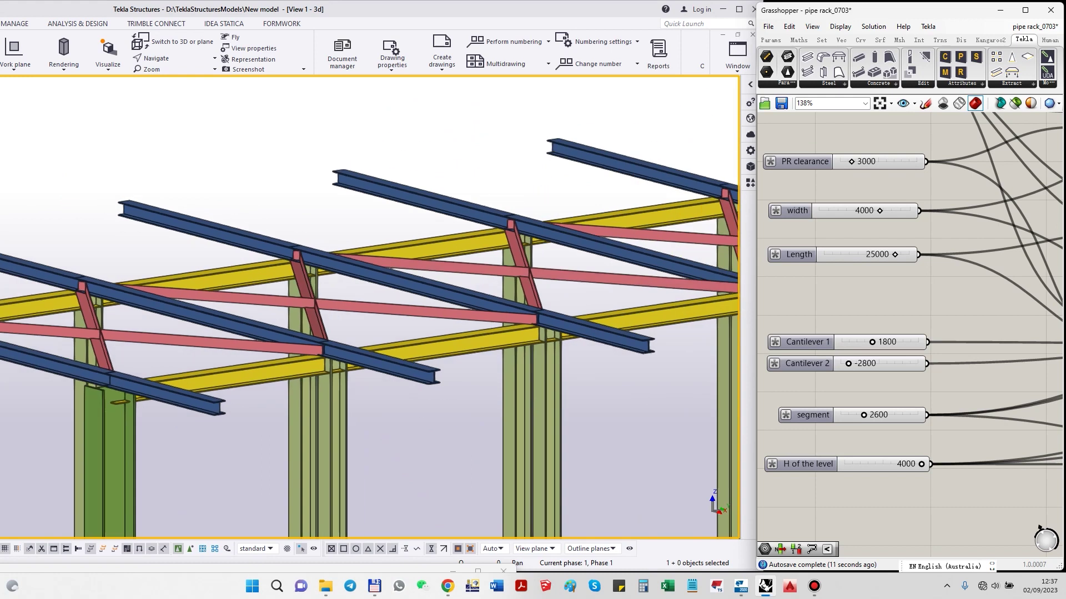
pyautogui.scroll(2, 338, 289)
pyautogui.scroll(4, 277, 238)
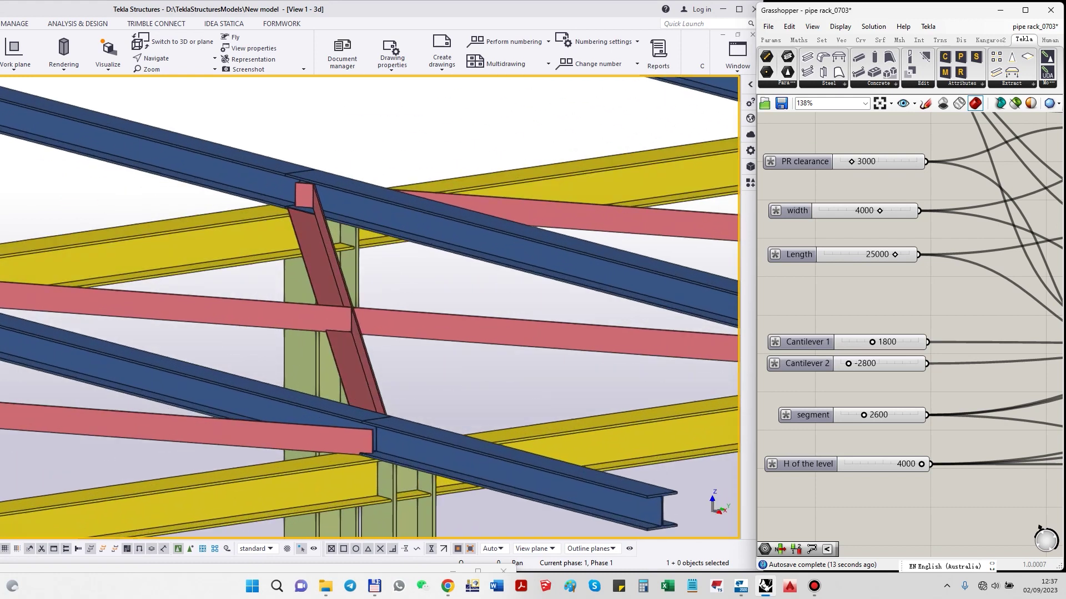
pyautogui.scroll(-6, 370, 307)
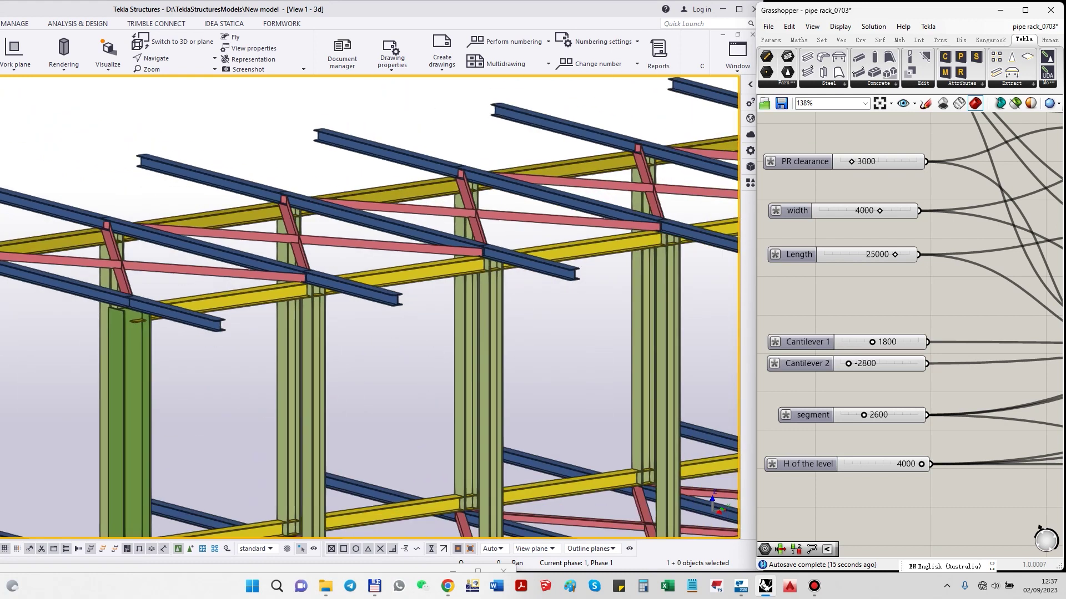
pyautogui.moveTo(460, 500); pyautogui.dragTo(385, 305, button='middle')
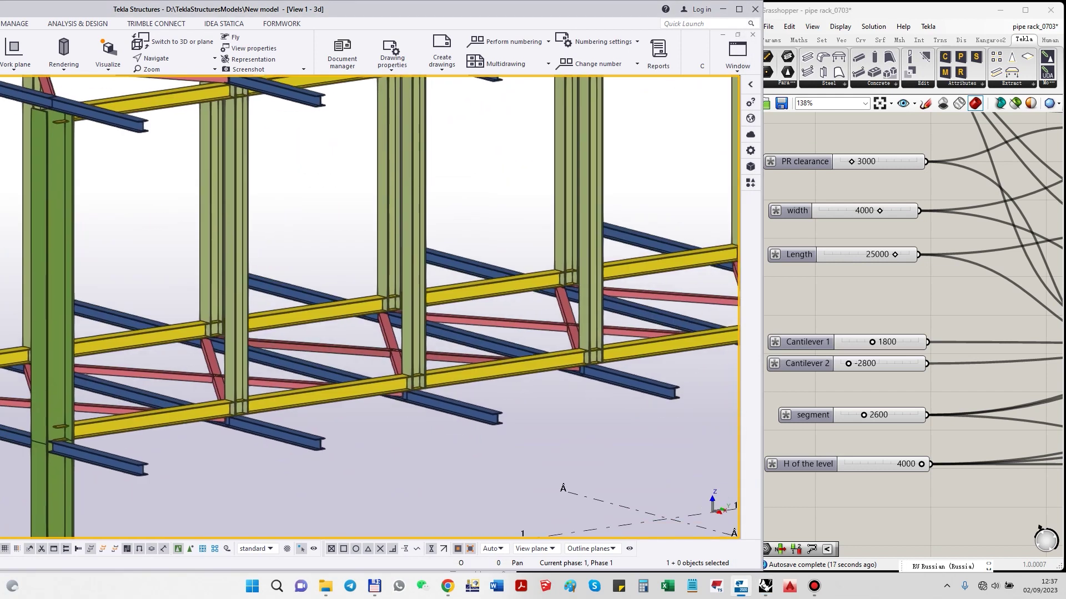
pyautogui.scroll(4, 391, 383)
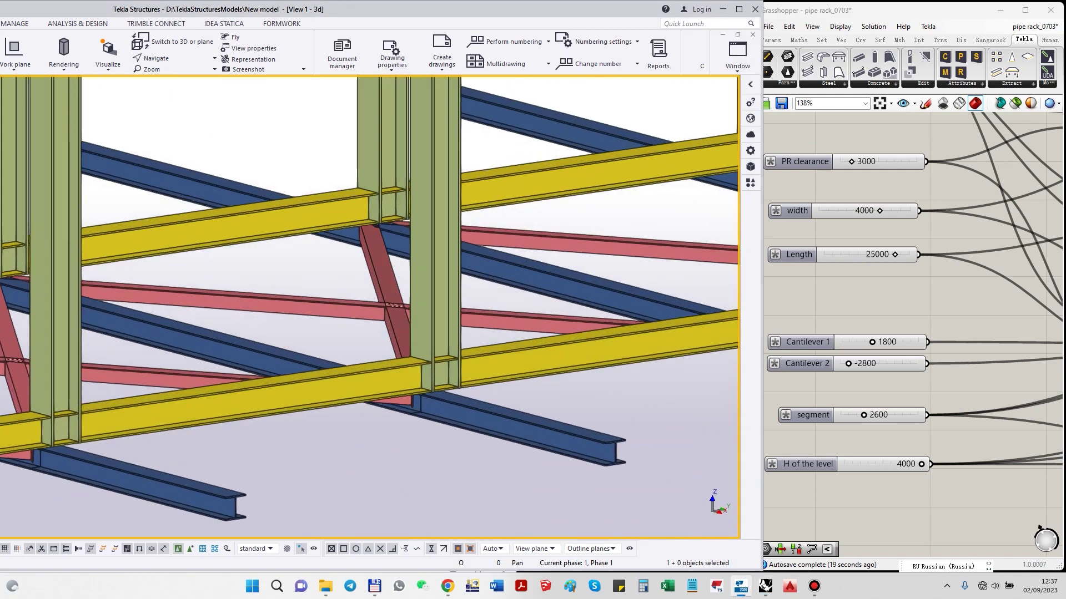
pyautogui.scroll(-5, 587, 533)
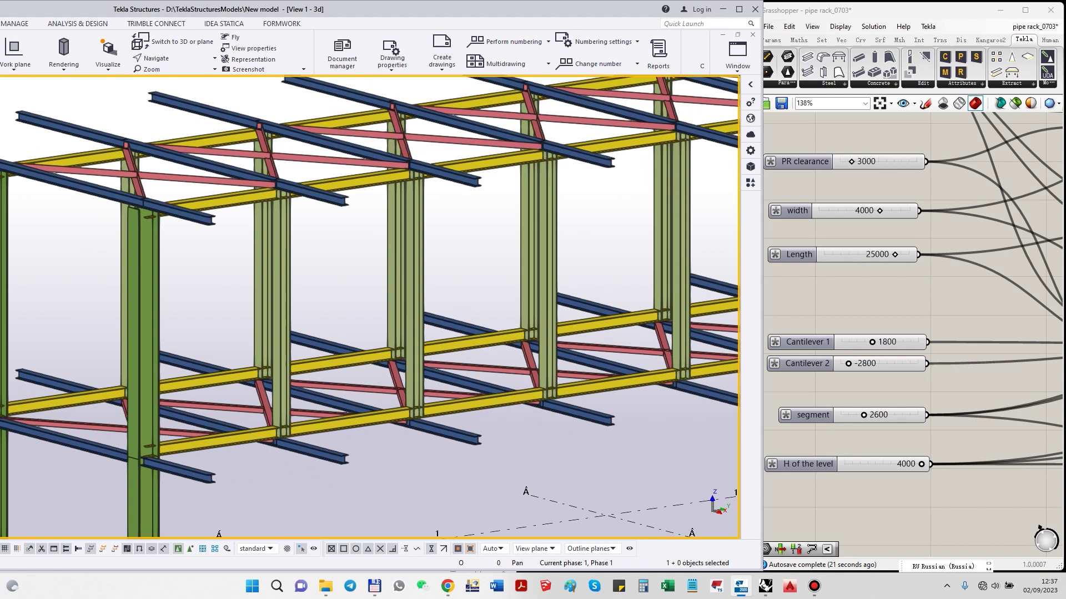
pyautogui.scroll(4, 587, 533)
pyautogui.scroll(-3, 587, 535)
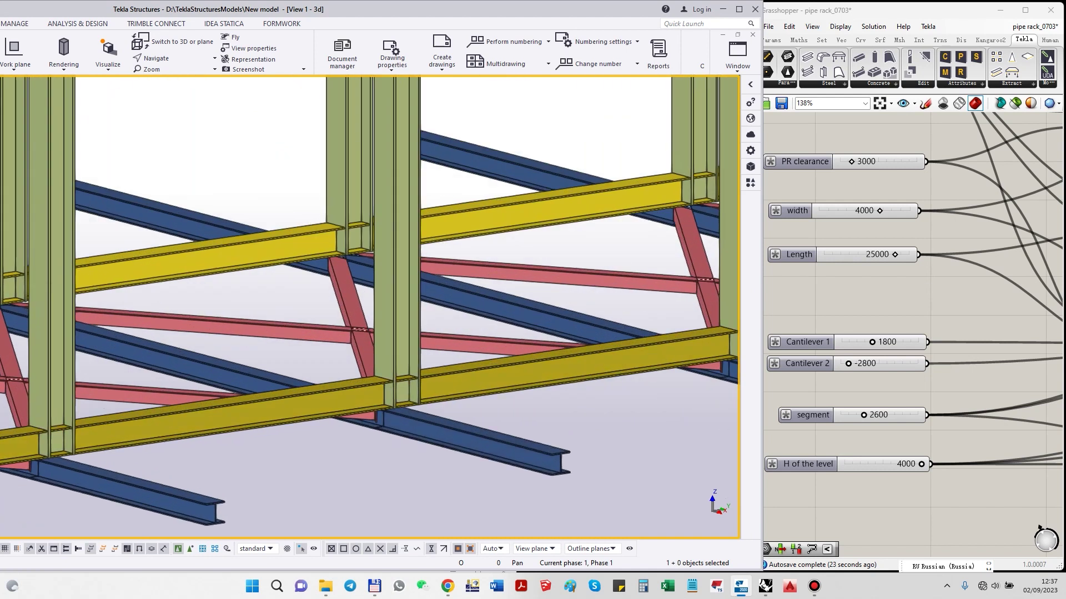
pyautogui.scroll(-2, 587, 534)
pyautogui.scroll(5, 583, 517)
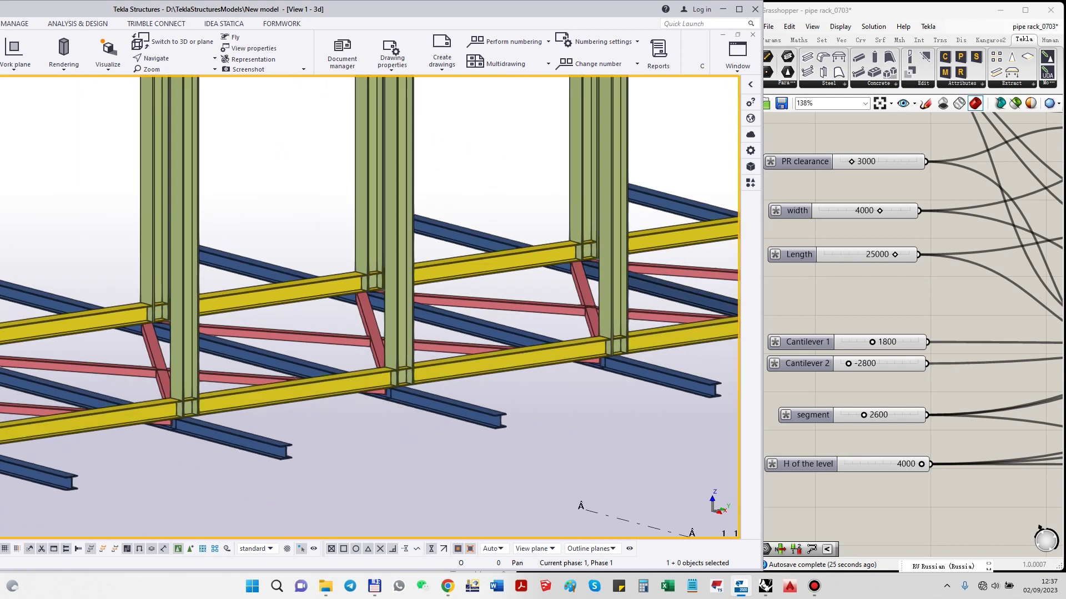
pyautogui.scroll(-5, 588, 533)
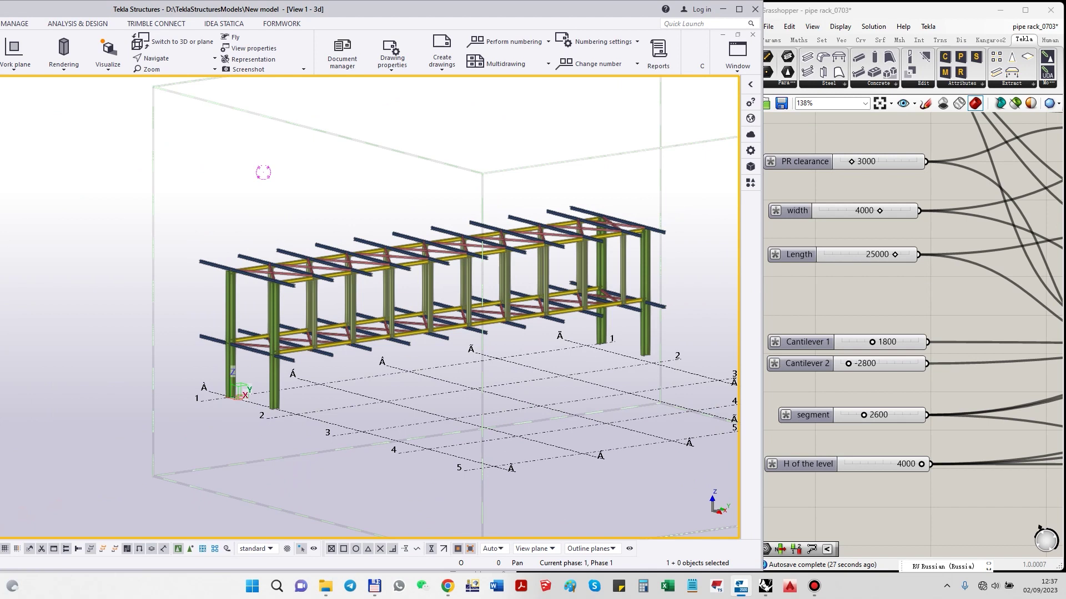
pyautogui.moveTo(263, 172); pyautogui.dragTo(214, 167, button='middle')
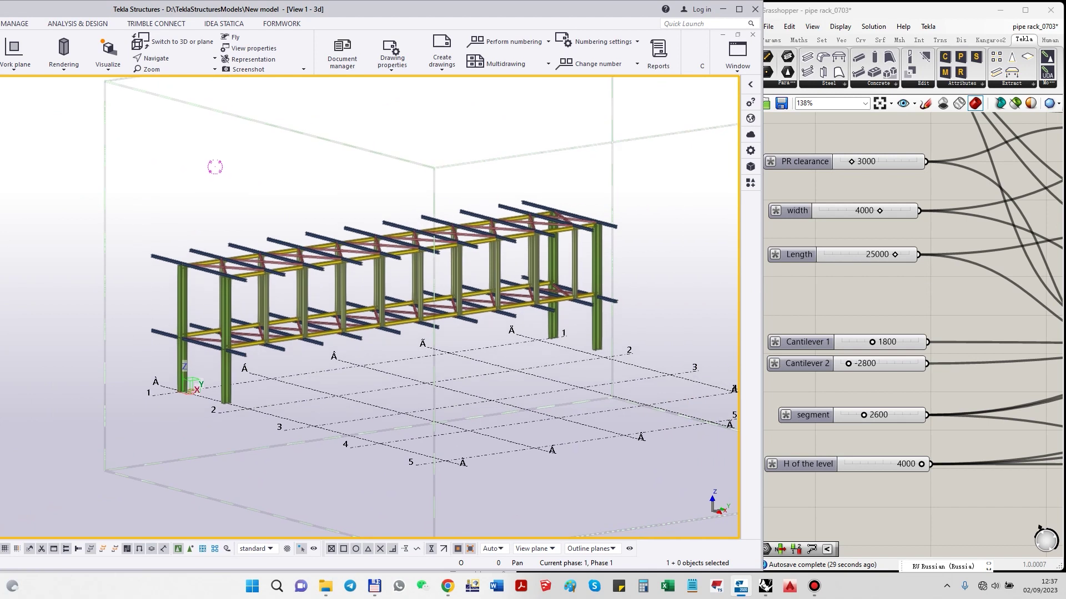
# - Keep the length at 25000 and shorten the rack's cantilevers, setting Cantilever 1 to 1000 and Cantilever 2 to -2700
pyautogui.moveTo(894, 254)
pyautogui.mouseDown()
pyautogui.moveTo(841, 254)
pyautogui.moveTo(894, 255)
pyautogui.mouseUp()
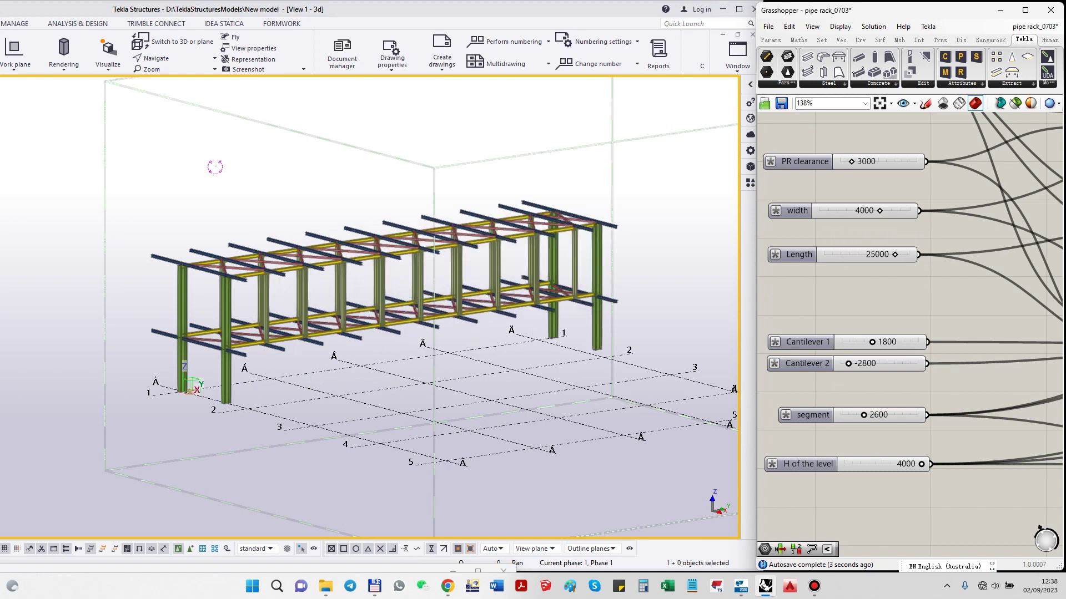
pyautogui.scroll(7, 604, 209)
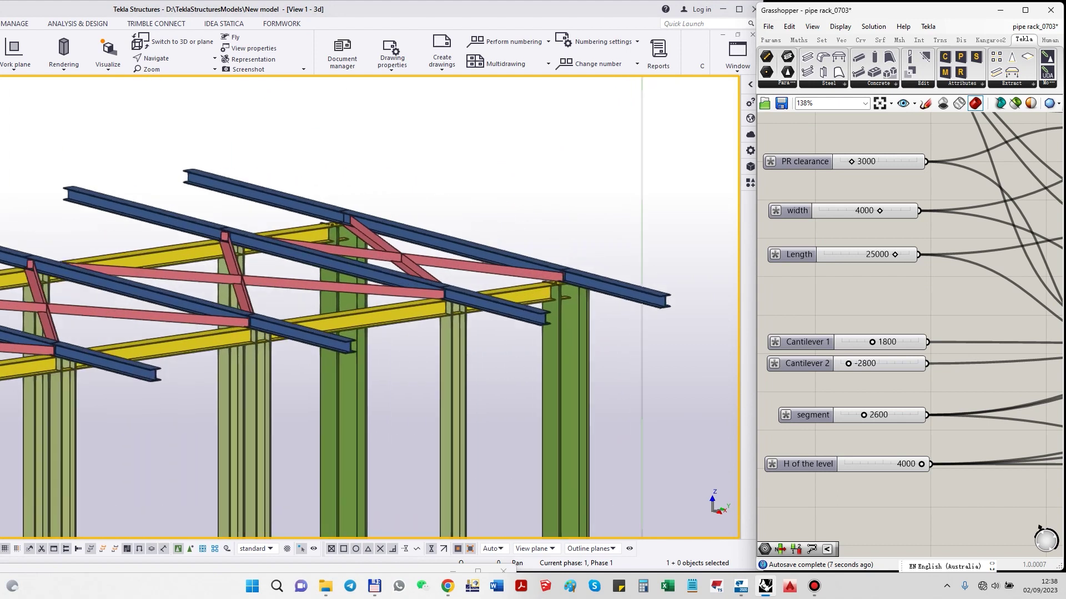
pyautogui.moveTo(872, 342); pyautogui.dragTo(852, 363)
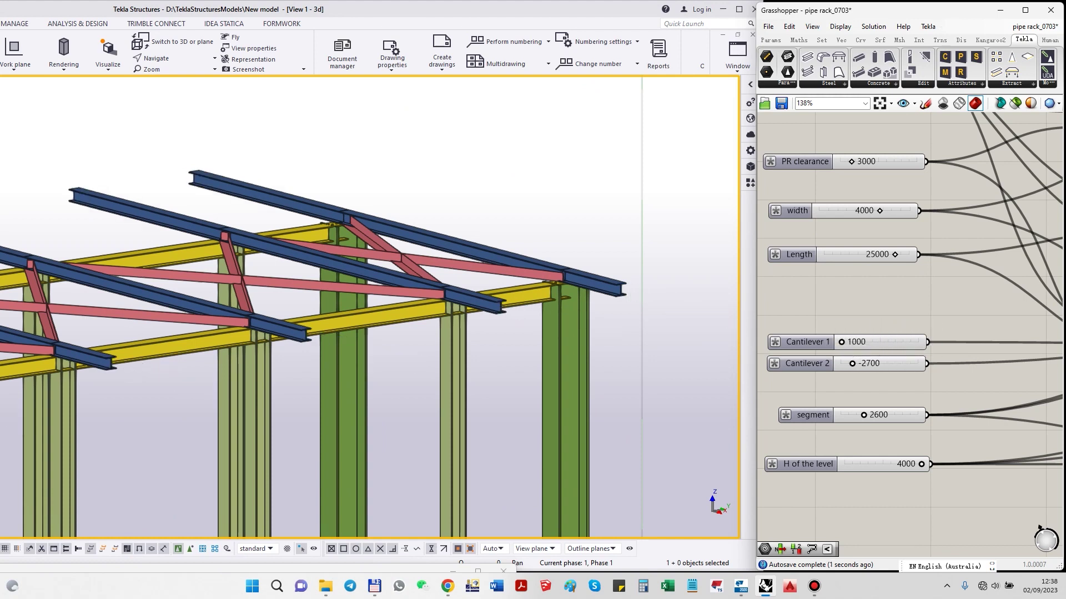
# - Try a segment spacing of 2900 along the rack, and settle on 2000
pyautogui.scroll(5, 73, 289)
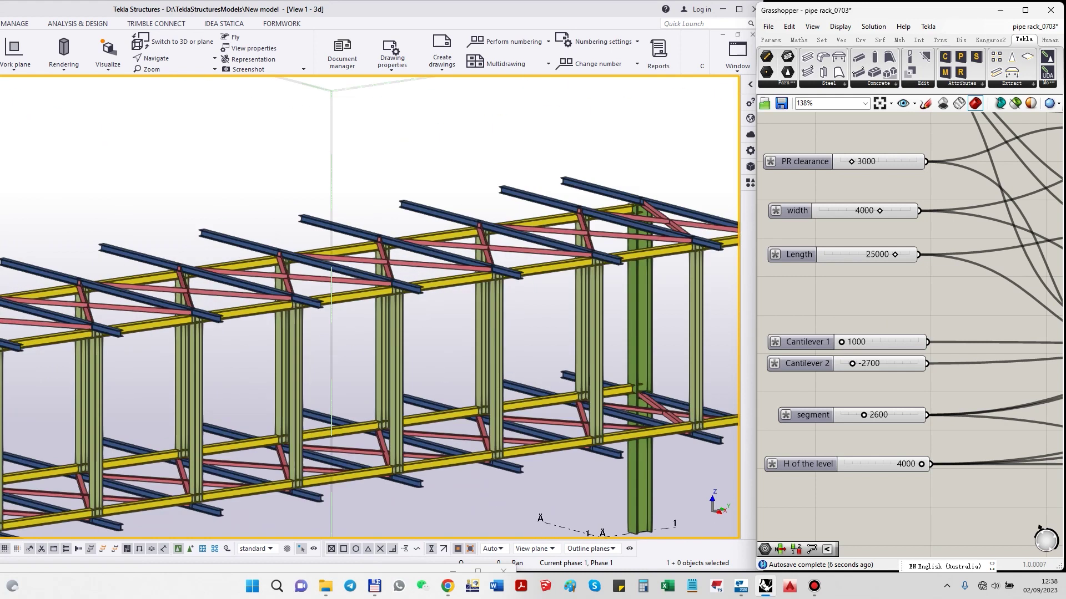
pyautogui.keyDown('ctrl'); pyautogui.moveTo(655, 361); pyautogui.dragTo(500, 360, button='middle'); pyautogui.keyUp('ctrl')
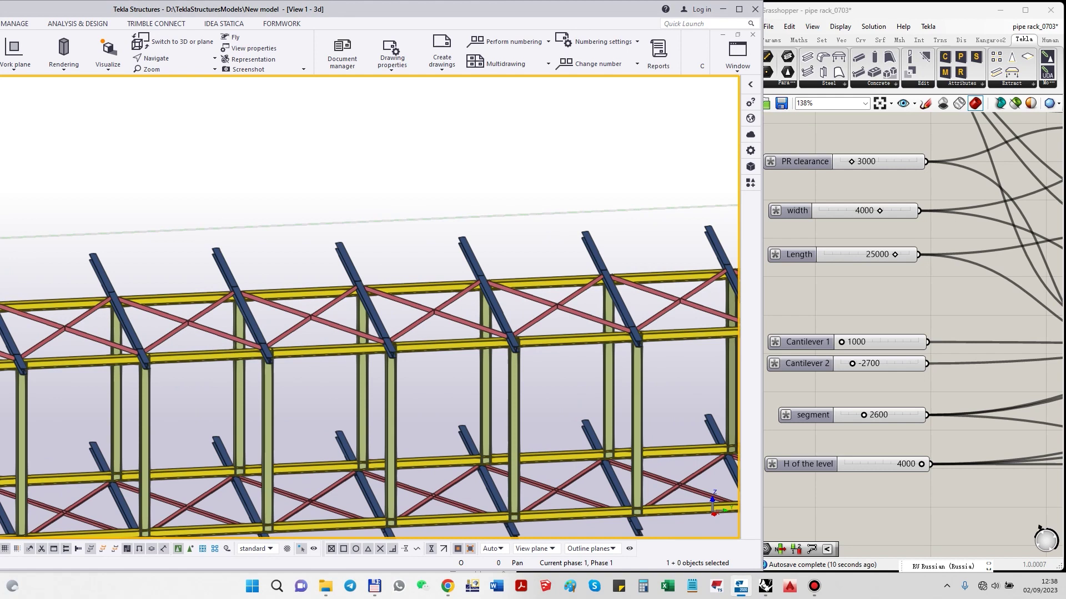
pyautogui.moveTo(864, 415)
pyautogui.mouseDown()
pyautogui.moveTo(840, 415)
pyautogui.moveTo(917, 414)
pyautogui.moveTo(875, 415)
pyautogui.mouseUp()
pyautogui.scroll(-4, 399, 258)
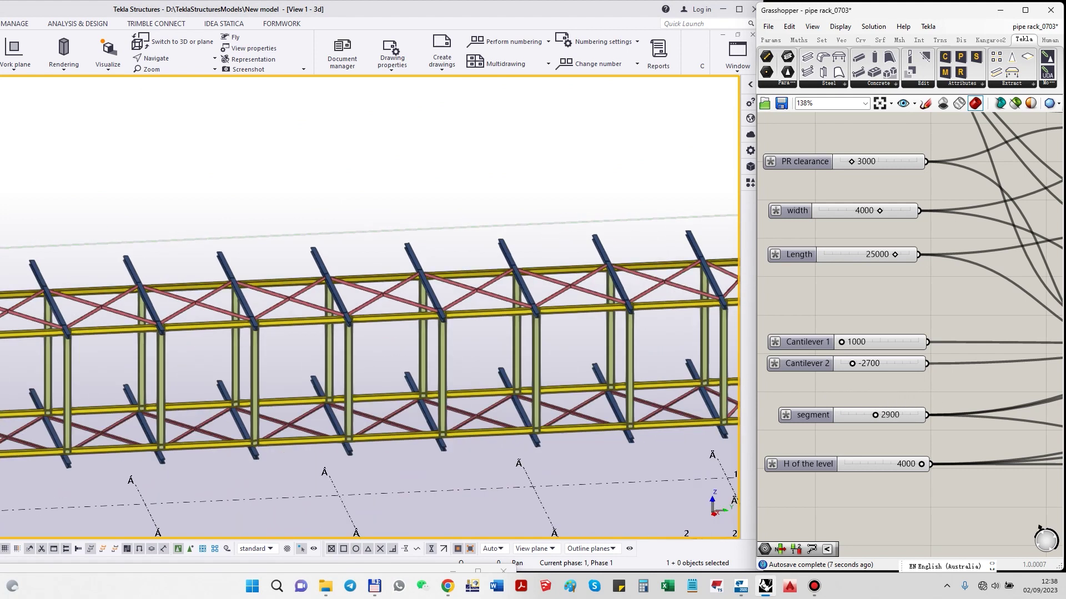
pyautogui.scroll(-3, 382, 299)
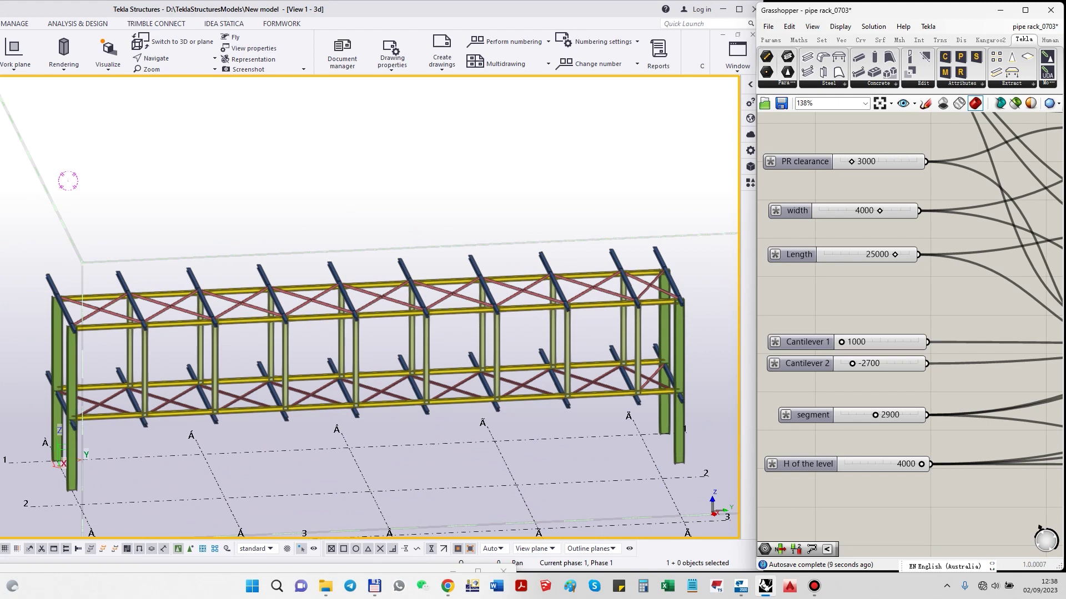
pyautogui.moveTo(876, 414); pyautogui.dragTo(841, 415)
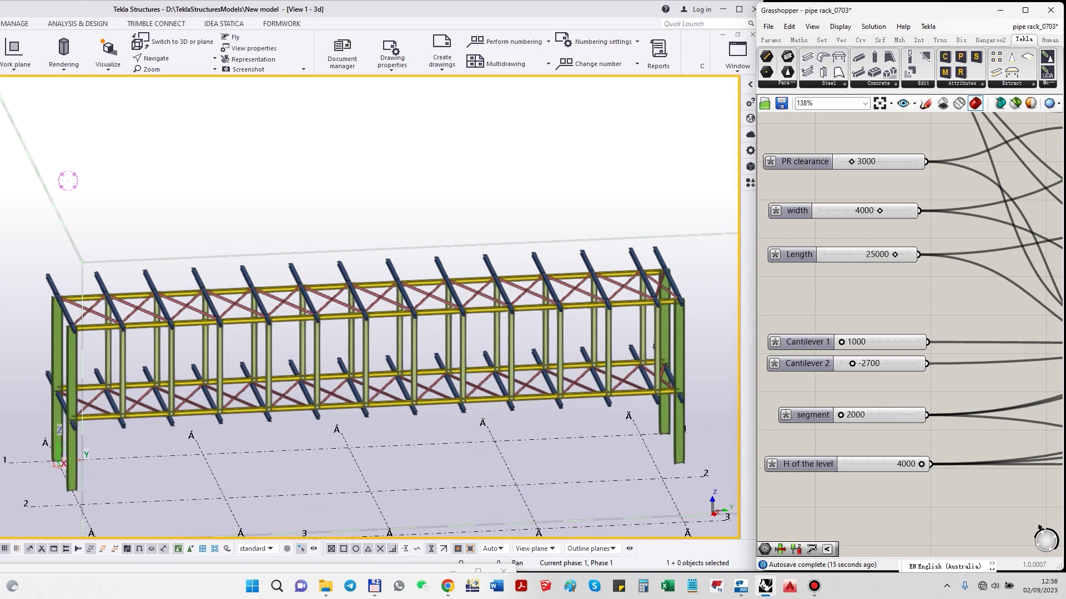
pyautogui.moveTo(921, 464)
pyautogui.mouseDown()
pyautogui.moveTo(844, 464)
pyautogui.moveTo(921, 464)
pyautogui.mouseUp()
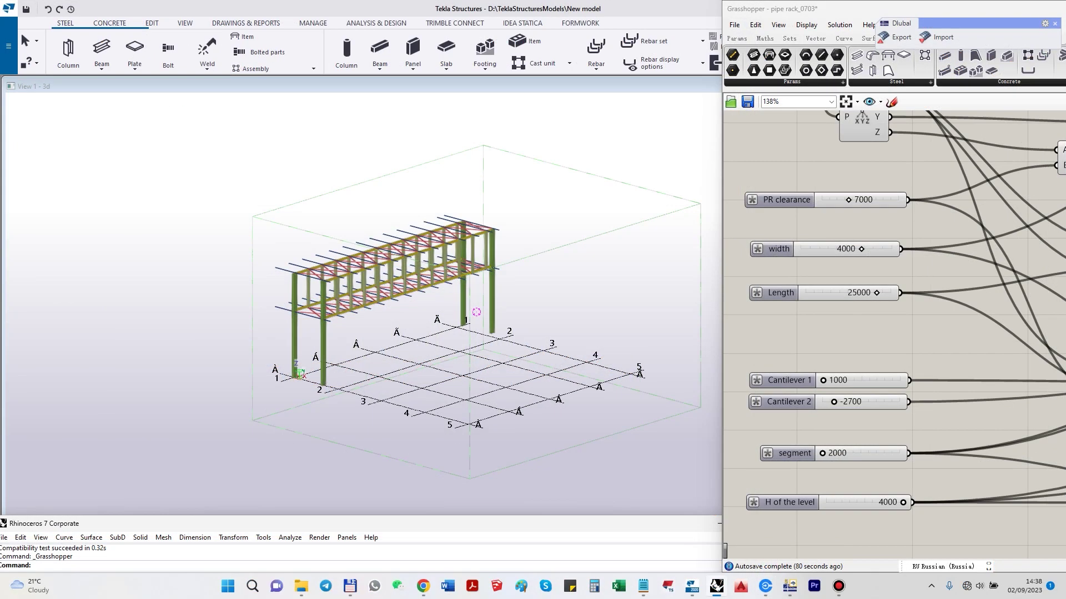
pyautogui.scroll(3, 476, 311)
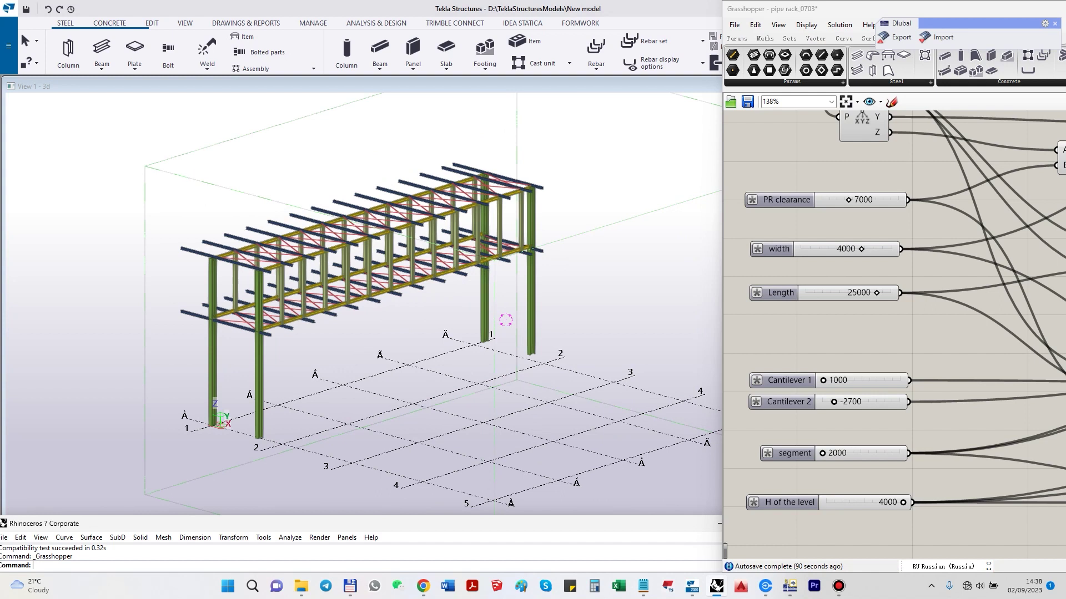
pyautogui.rightClick(444, 315)
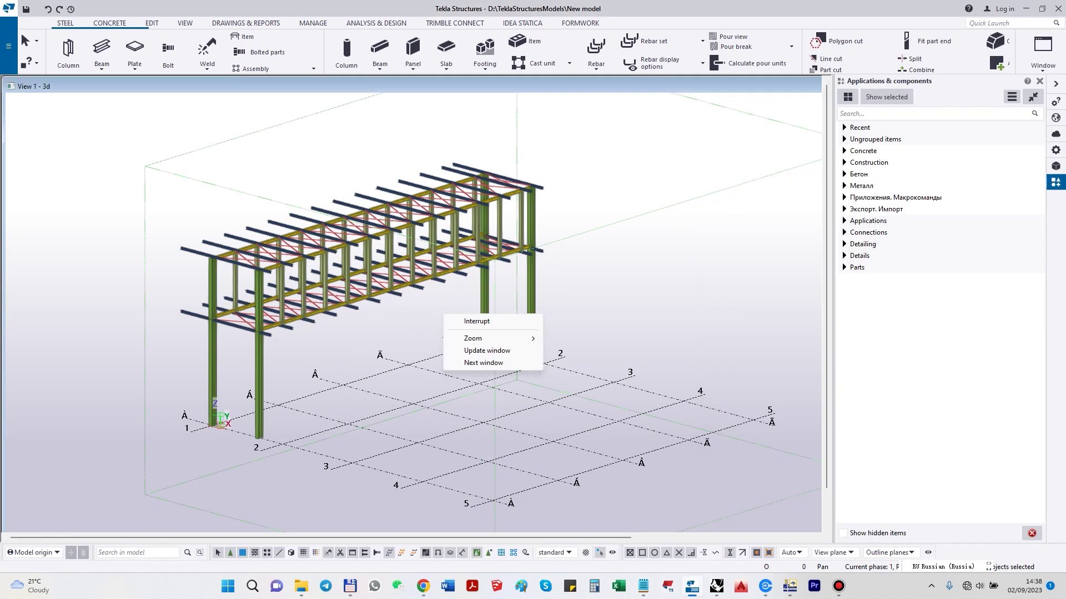
pyautogui.click(503, 321)
pyautogui.moveTo(789, 585)
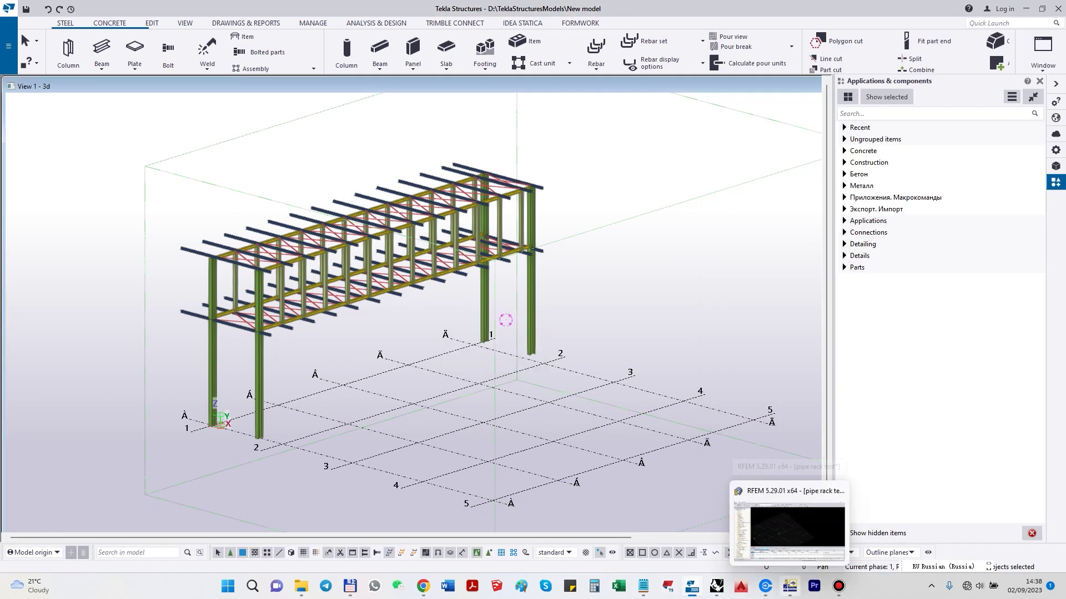
# - Switch to Grasshopper, reduce the pipe rack width to 3000 and set Cantilever 2 to -1000
pyautogui.click(716, 586)
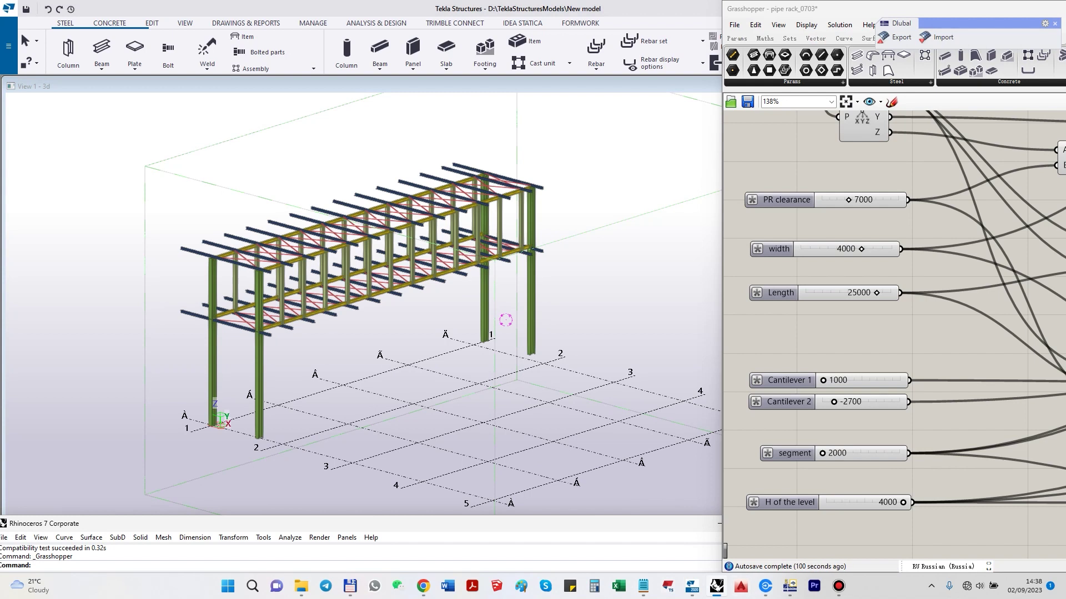
pyautogui.moveTo(861, 248); pyautogui.dragTo(830, 249)
pyautogui.moveTo(834, 402); pyautogui.dragTo(899, 401)
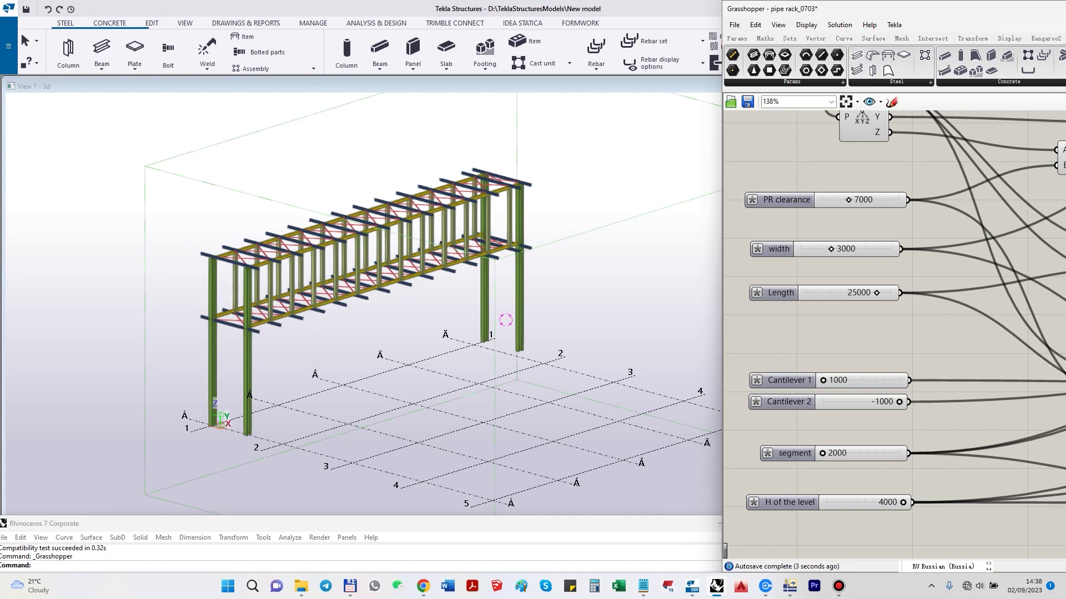
pyautogui.scroll(-1, 471, 180)
pyautogui.rightClick(578, 258)
pyautogui.keyDown('ctrl'); pyautogui.moveTo(578, 258); pyautogui.dragTo(377, 222, button='middle'); pyautogui.keyUp('ctrl')
pyautogui.scroll(-2, 391, 209)
# - Lower the rack's level height to 2500 and set the segment spacing to 2100 in Grasshopper
pyautogui.hotkey('alt', 'Tab')
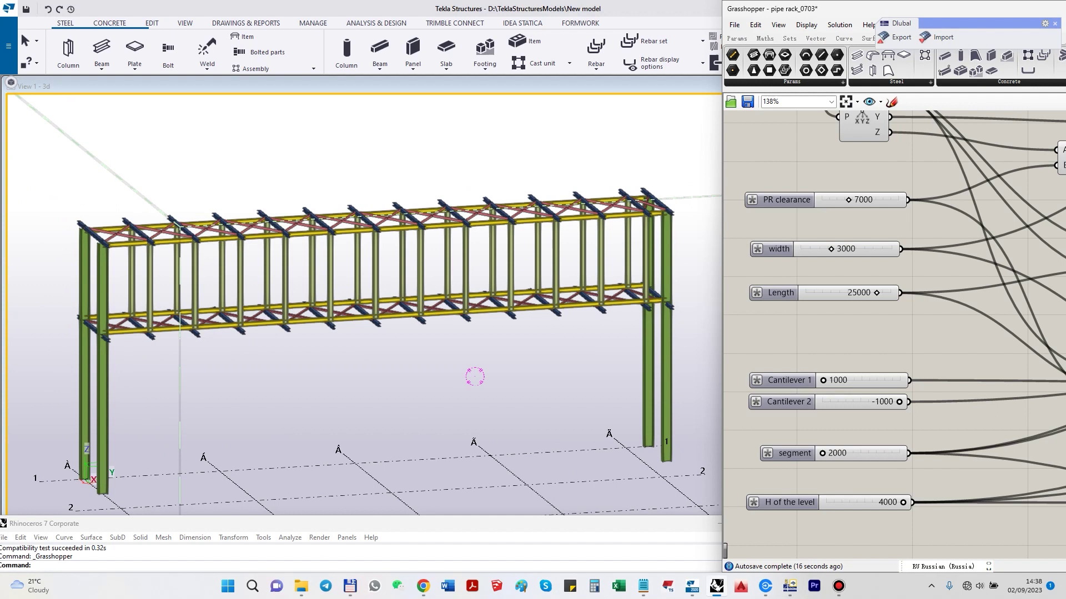
pyautogui.moveTo(903, 502); pyautogui.dragTo(845, 502)
pyautogui.scroll(-1, 393, 275)
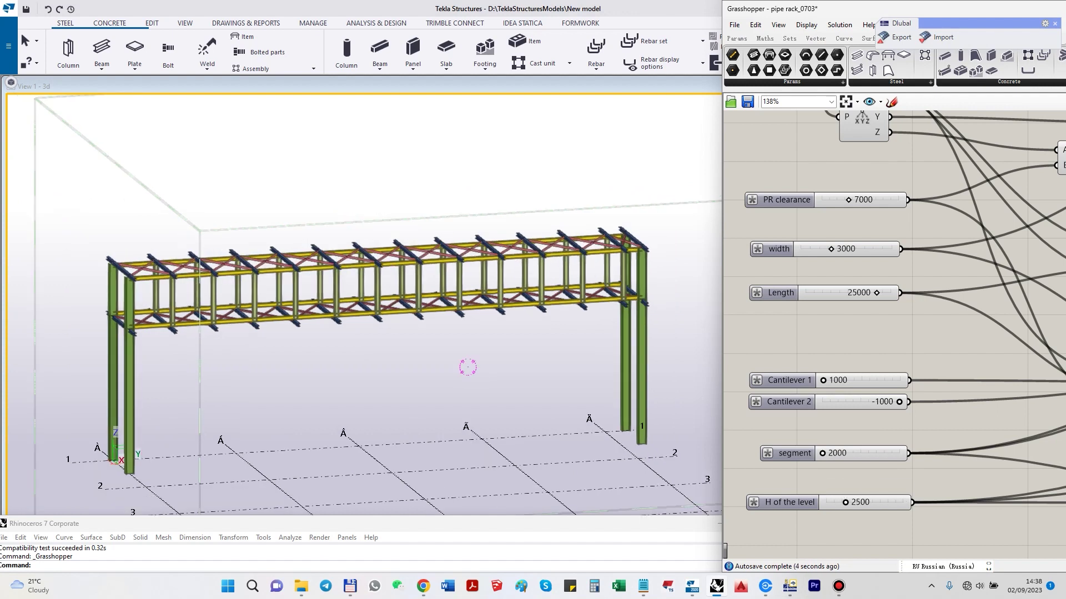
pyautogui.hotkey('alt', 'Tab')
pyautogui.scroll(5, 468, 367)
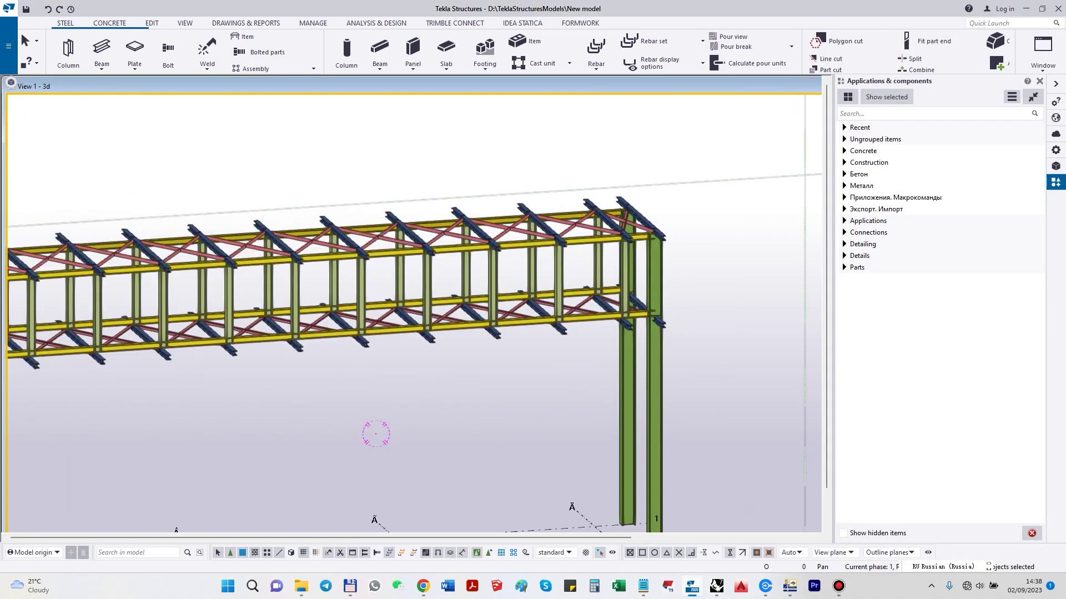
pyautogui.hotkey('alt', 'Tab')
pyautogui.moveTo(821, 454); pyautogui.dragTo(826, 453)
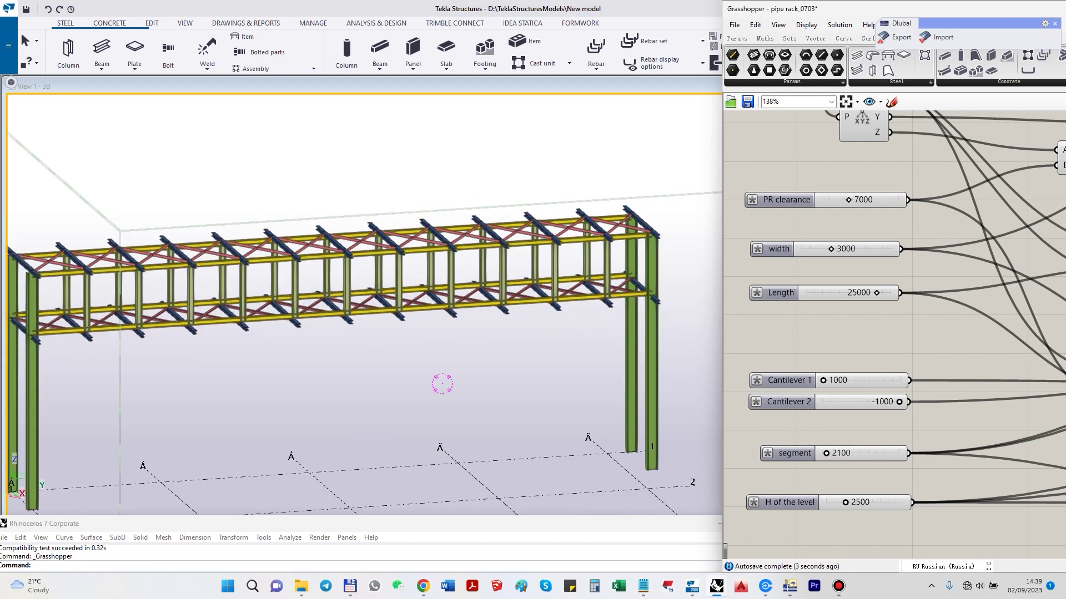
pyautogui.scroll(-1, 463, 353)
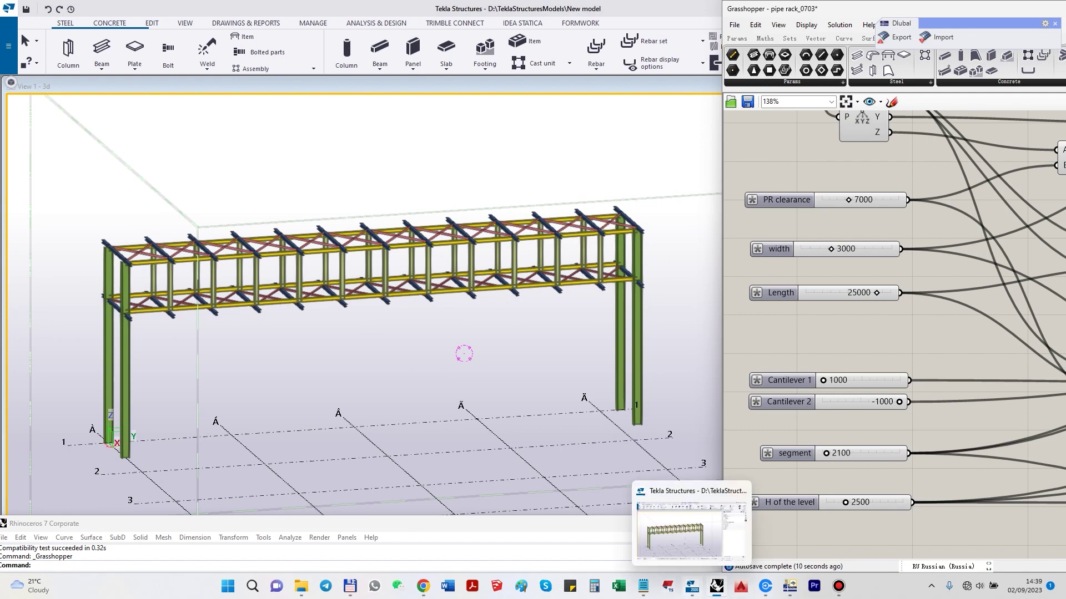
# - Switch to RFEM and import the pipe rack directly from Tekla Structures as a physical model with the Z-axis upward
pyautogui.click(789, 586)
pyautogui.scroll(-1, 609, 294)
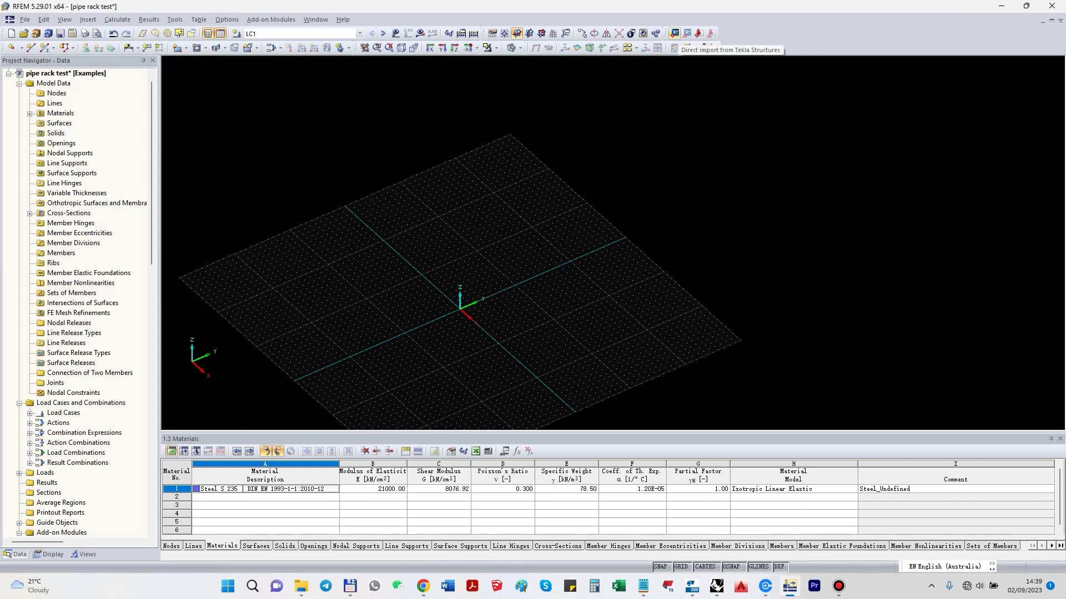
pyautogui.click(673, 33)
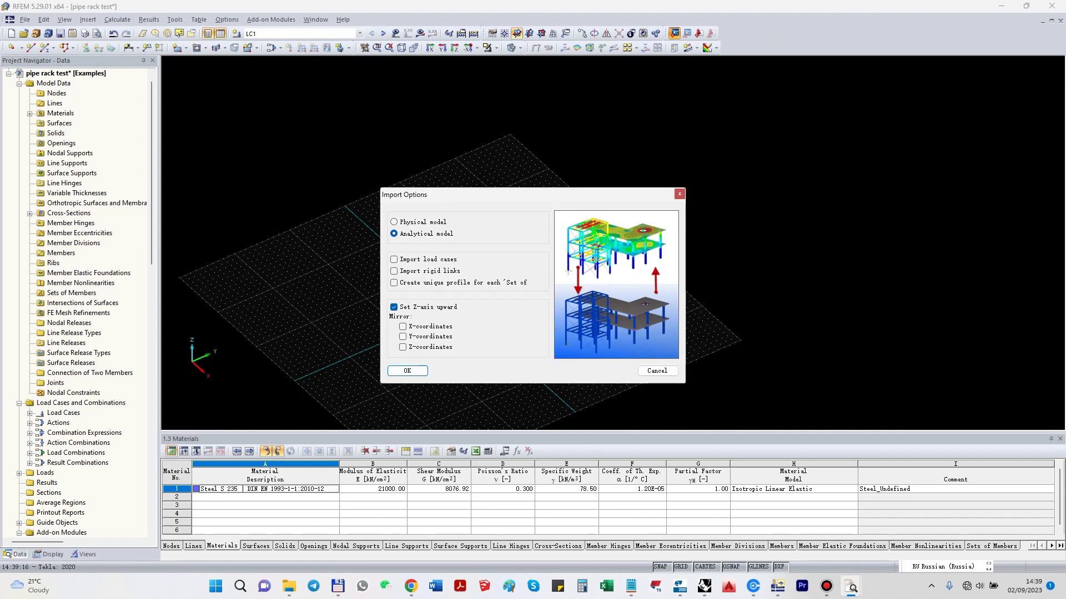
pyautogui.click(393, 222)
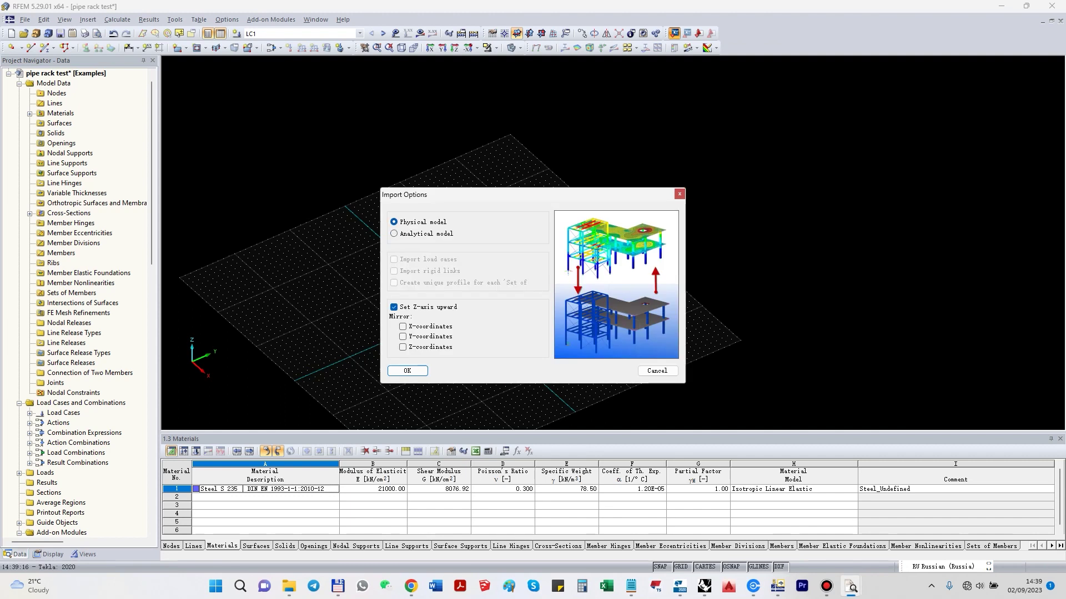
pyautogui.click(407, 371)
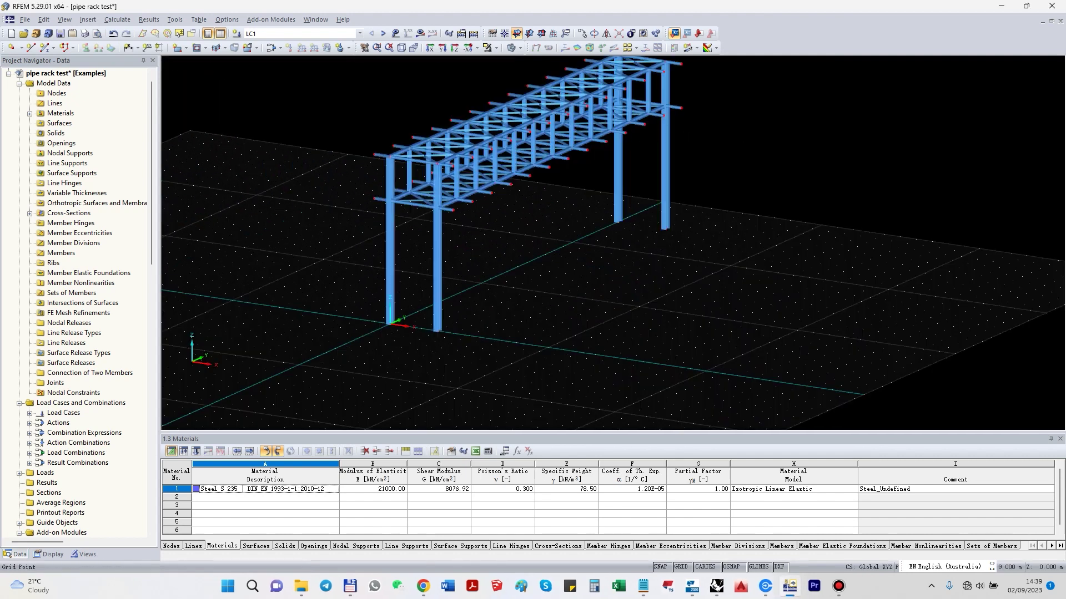
# - Examine the imported rack's members in close-up, including the properties of the upper-level end cross beam between the columns
pyautogui.scroll(-1, 450, 266)
pyautogui.keyDown('ctrl'); pyautogui.moveTo(450, 265); pyautogui.dragTo(408, 266, button='middle'); pyautogui.keyUp('ctrl')
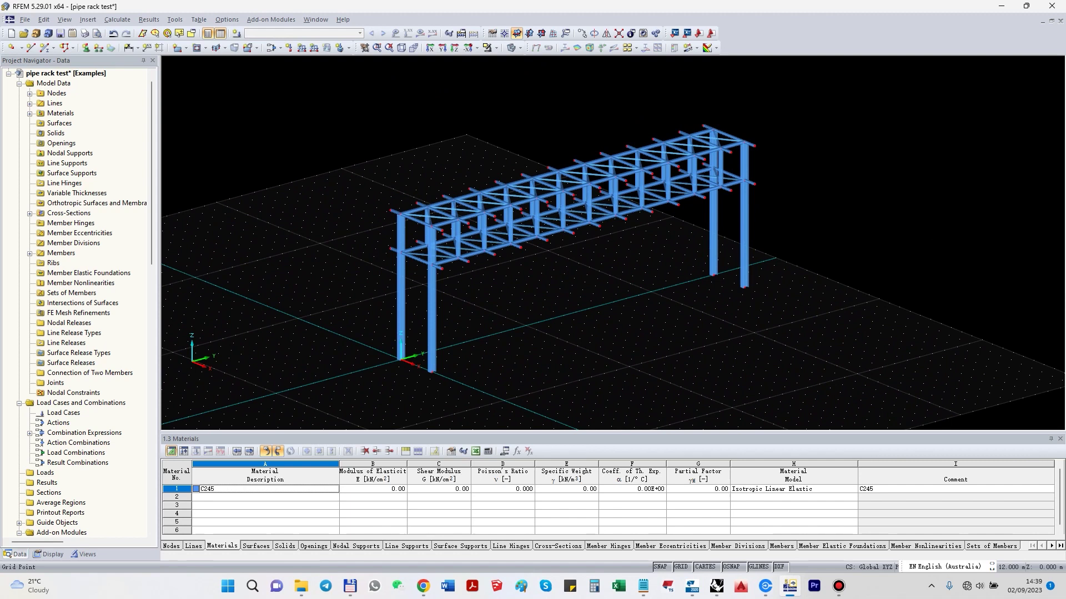
pyautogui.scroll(6, 450, 211)
pyautogui.scroll(3, 423, 192)
pyautogui.scroll(-4, 411, 192)
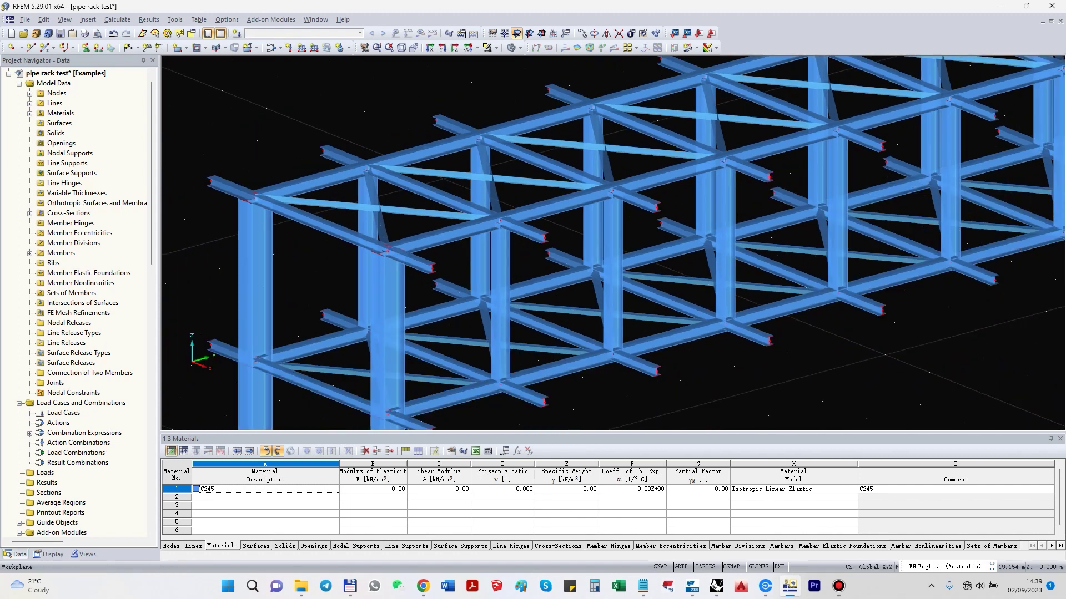
pyautogui.scroll(-3, 404, 194)
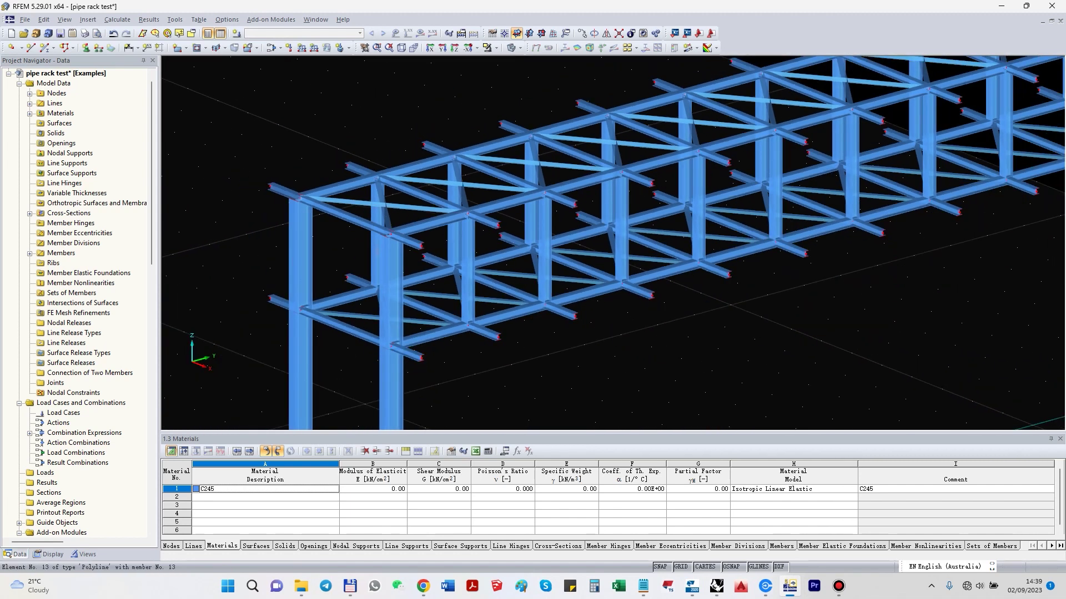
pyautogui.scroll(4, 276, 216)
pyautogui.doubleClick(366, 202)
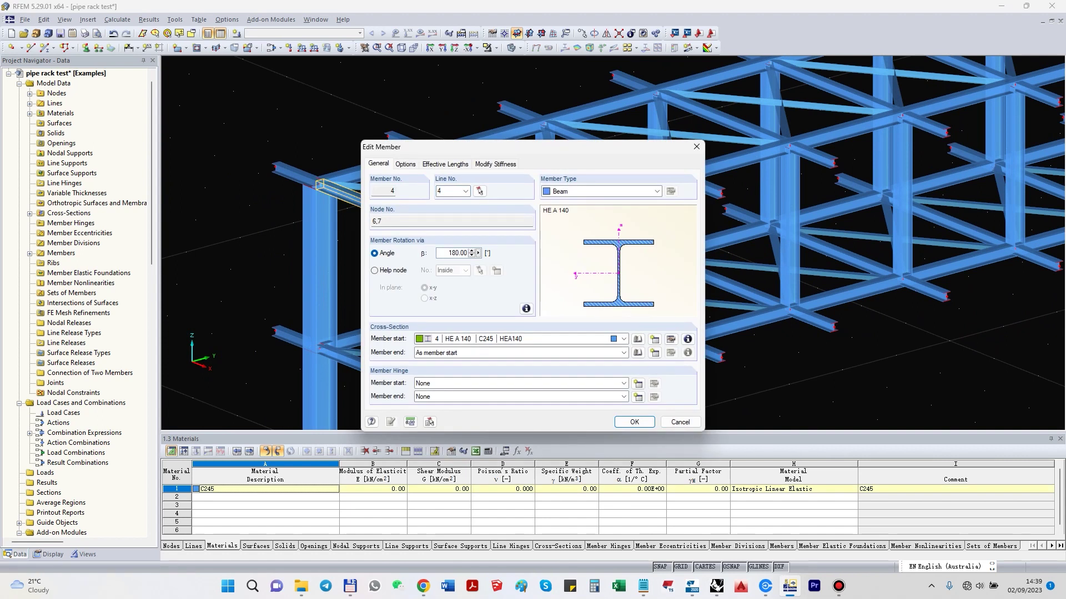
pyautogui.click(696, 146)
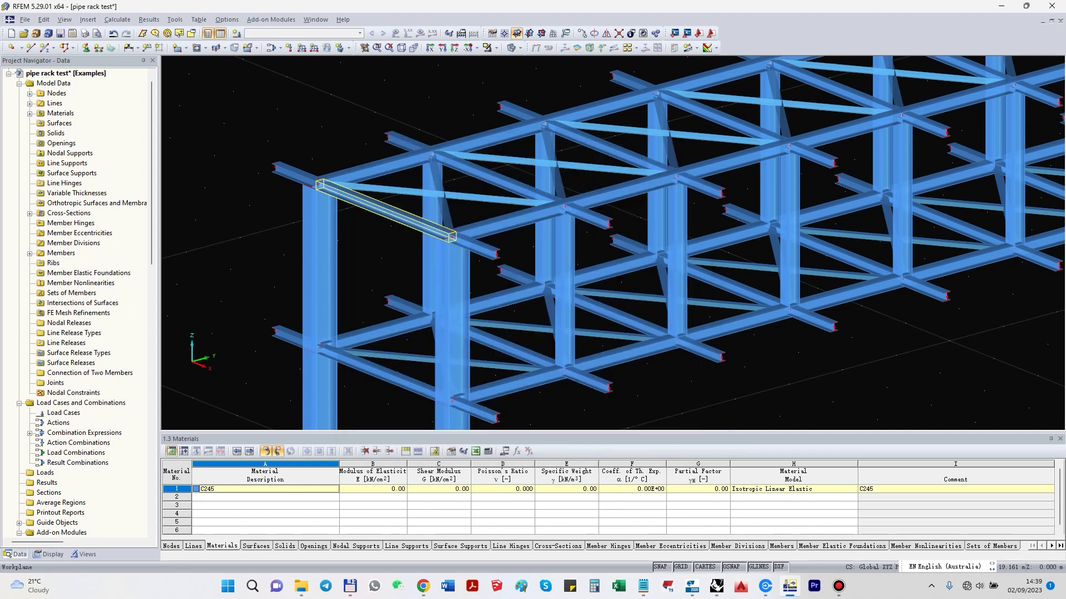
pyautogui.scroll(-8, 471, 184)
pyautogui.keyDown('ctrl'); pyautogui.moveTo(471, 183); pyautogui.dragTo(427, 172, button='middle'); pyautogui.keyUp('ctrl')
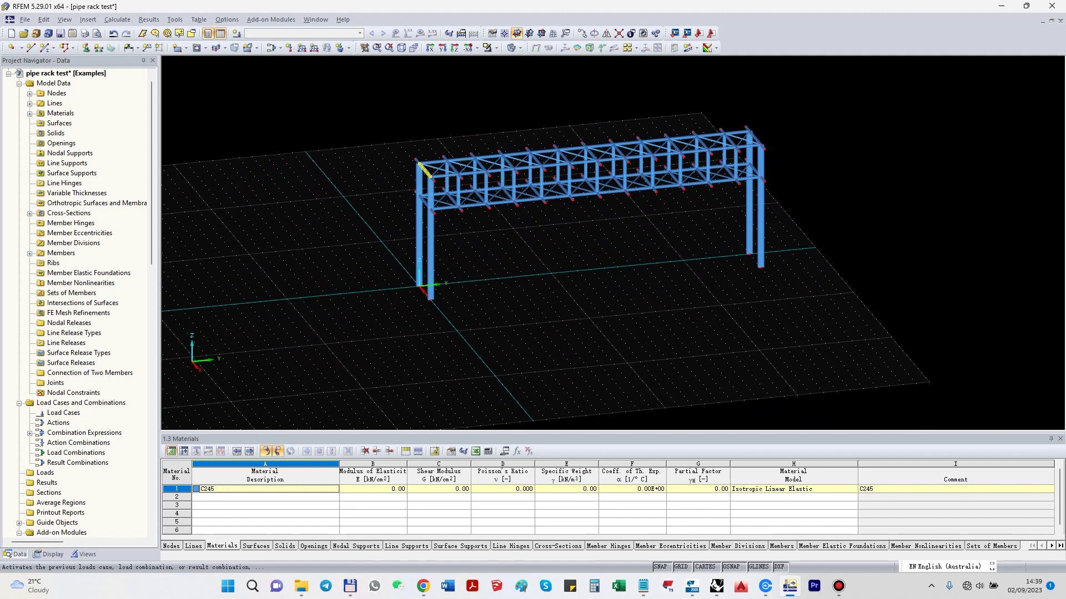
# - Create load case LC1 as a permanent action with self-weight active at a factor of -1.000 in Z
pyautogui.click(236, 33)
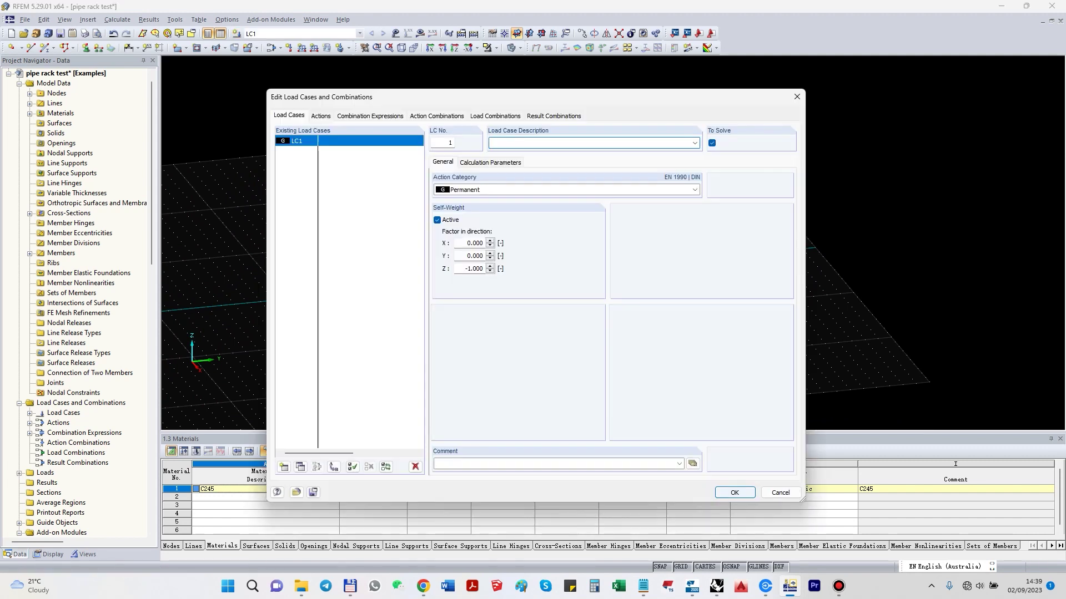
pyautogui.press('Return')
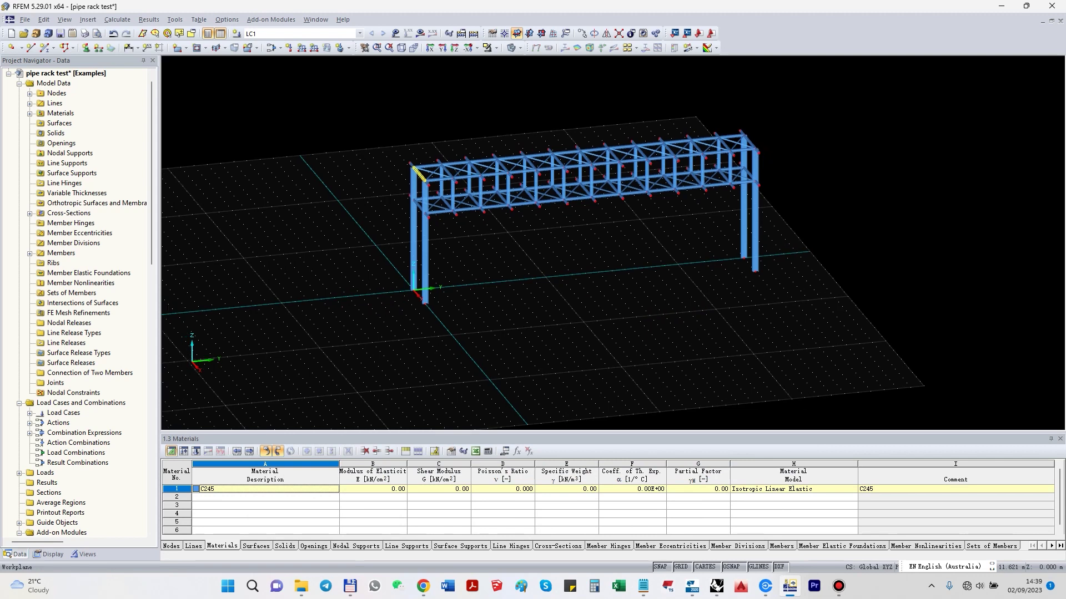
pyautogui.moveTo(666, 198); pyautogui.dragTo(666, 232, button='middle')
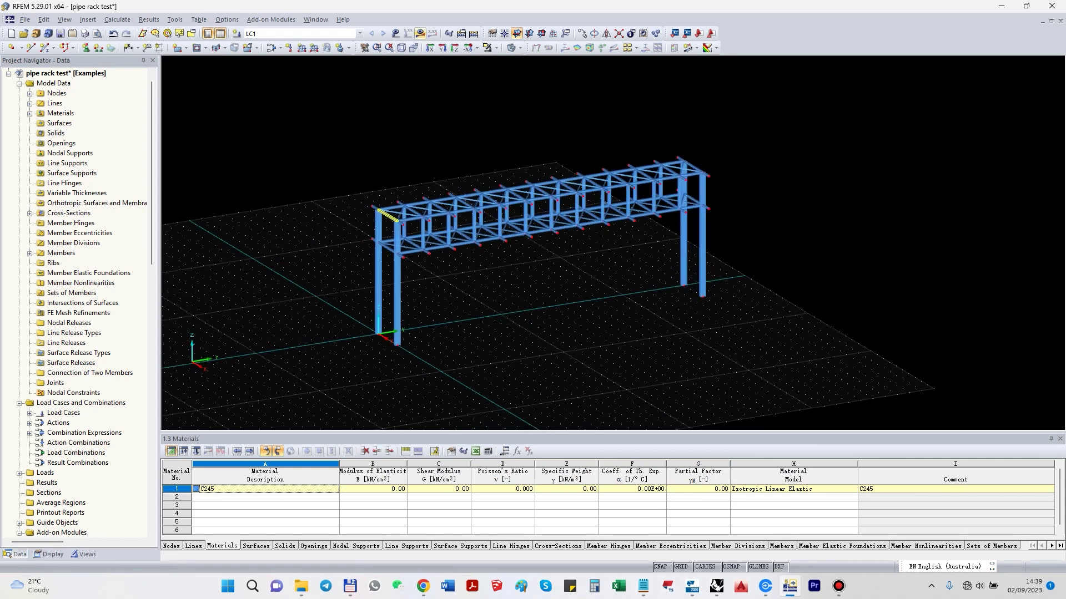
pyautogui.scroll(1, 551, 257)
# - Place nodal supports at the bases of the four rack columns
pyautogui.click(551, 257)
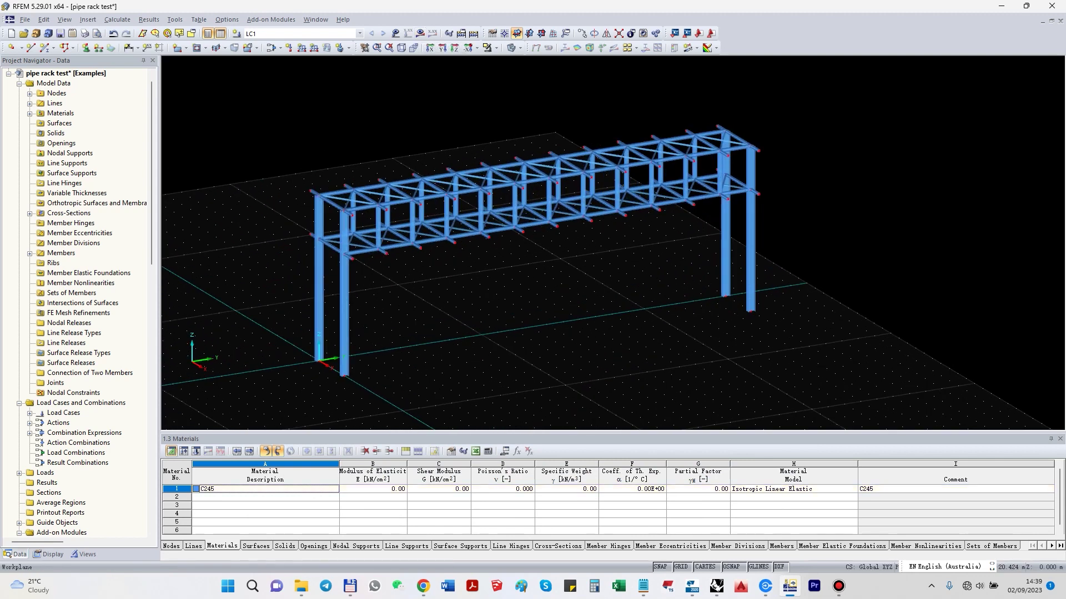
pyautogui.moveTo(551, 257)
pyautogui.keyDown('ctrl'); pyautogui.mouseDown(button='middle')
pyautogui.moveTo(577, 247)
pyautogui.moveTo(555, 247)
pyautogui.mouseUp(button='middle'); pyautogui.keyUp('ctrl')
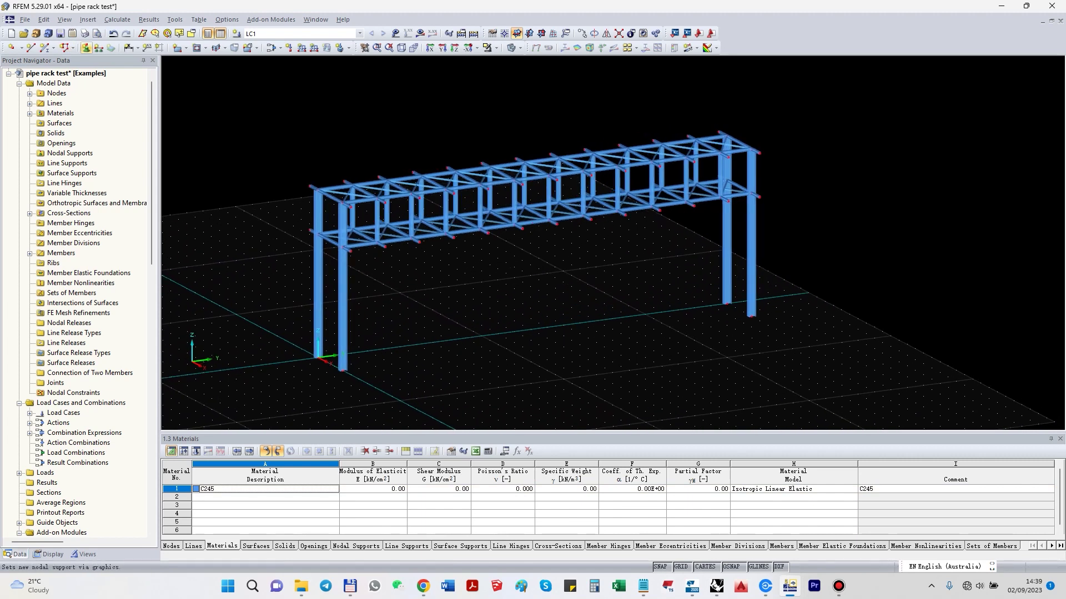
pyautogui.click(86, 48)
pyautogui.click(629, 384)
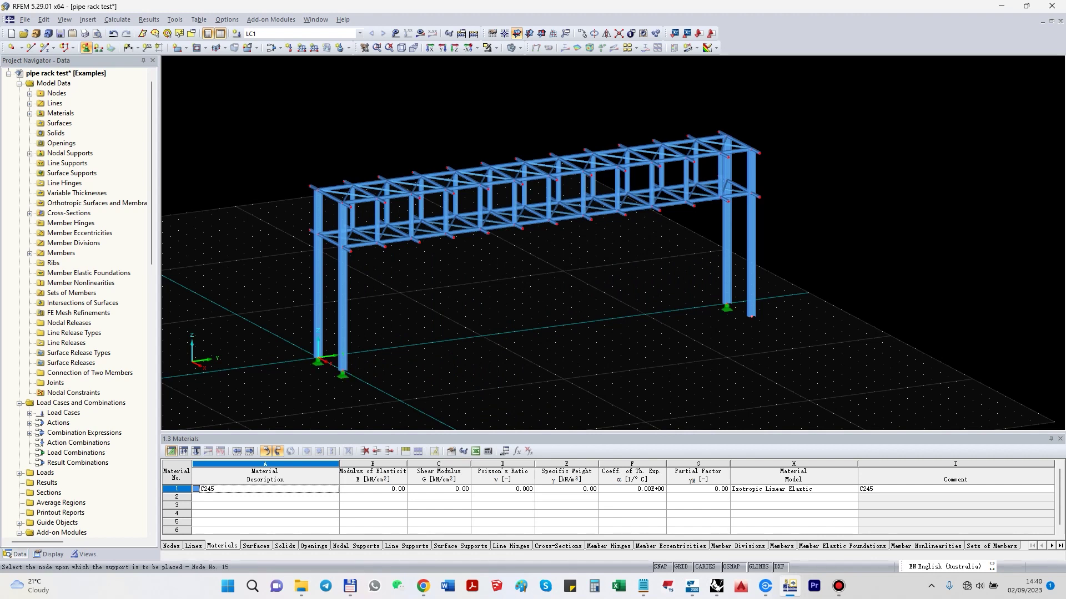
# - Inspect the properties of an upper-level diagonal brace, and look over the whole rack and its column base supports
pyautogui.scroll(4, 637, 174)
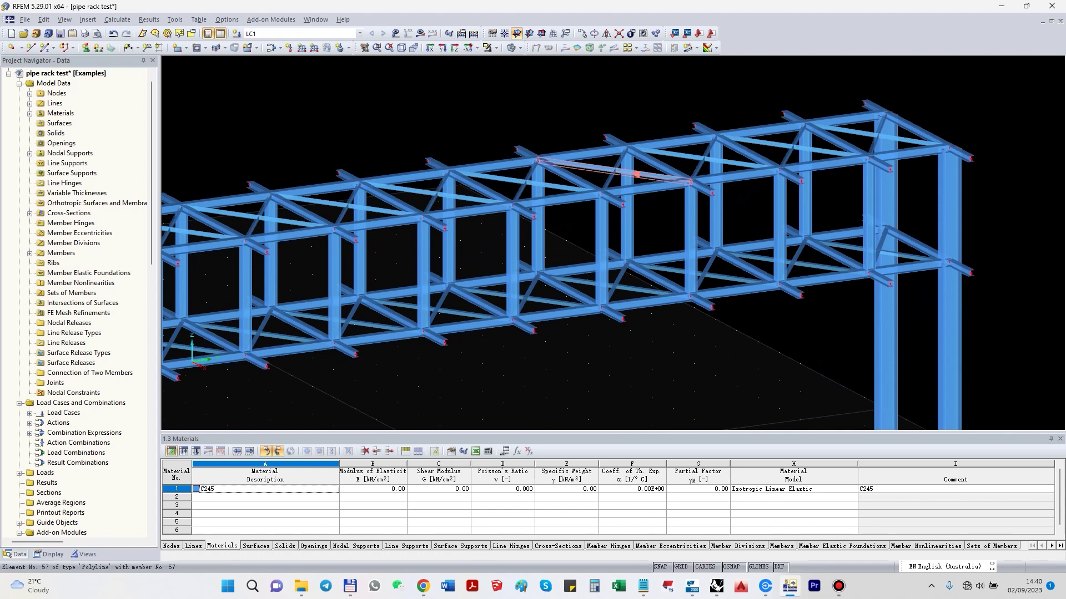
pyautogui.doubleClick(637, 175)
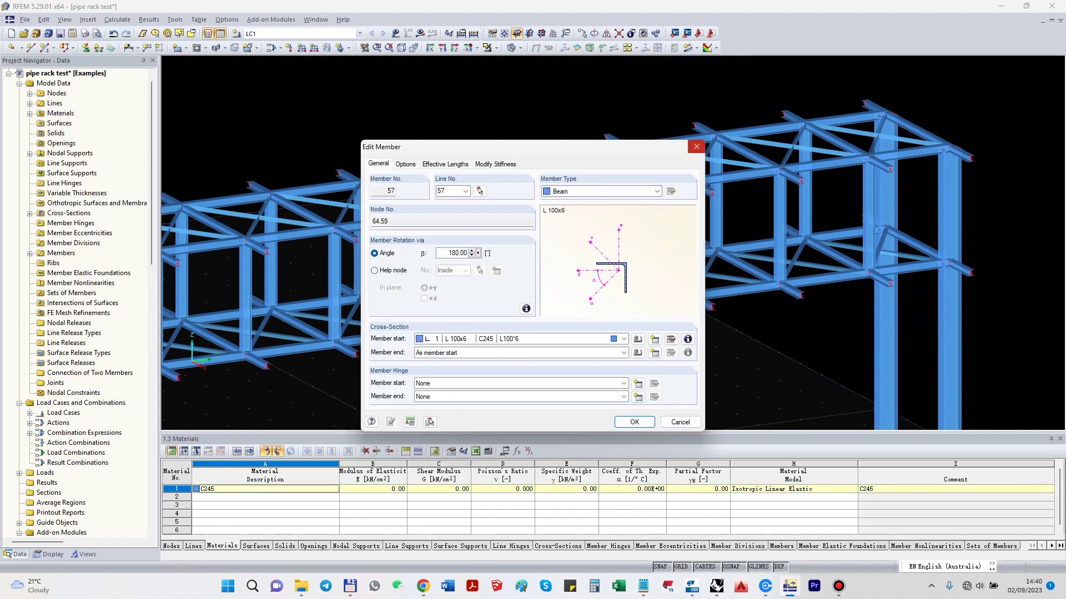
pyautogui.press('Escape')
pyautogui.scroll(8, 461, 151)
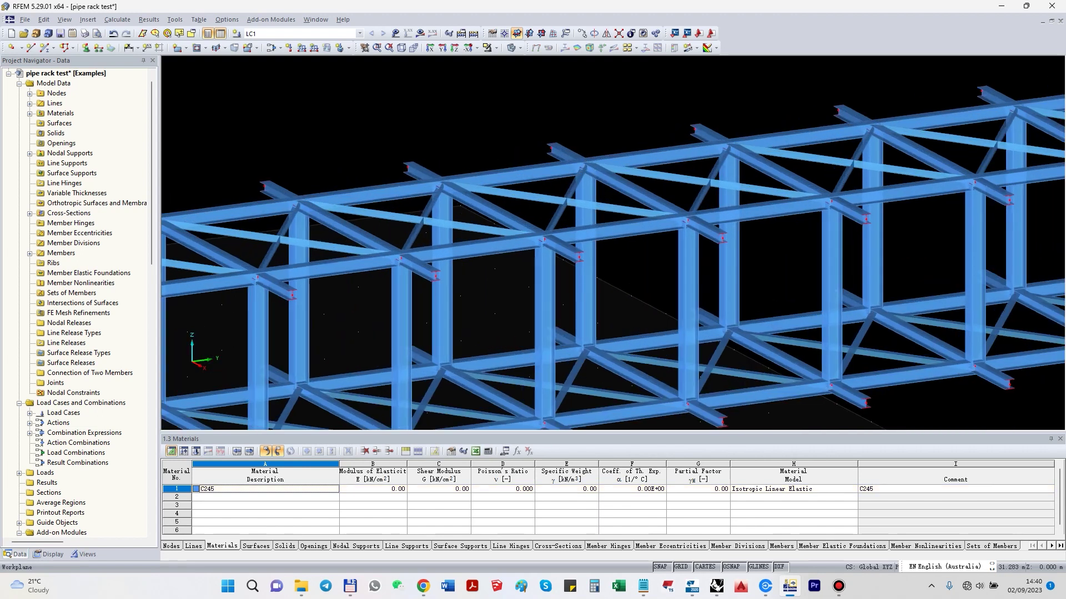
pyautogui.scroll(-6, 702, 168)
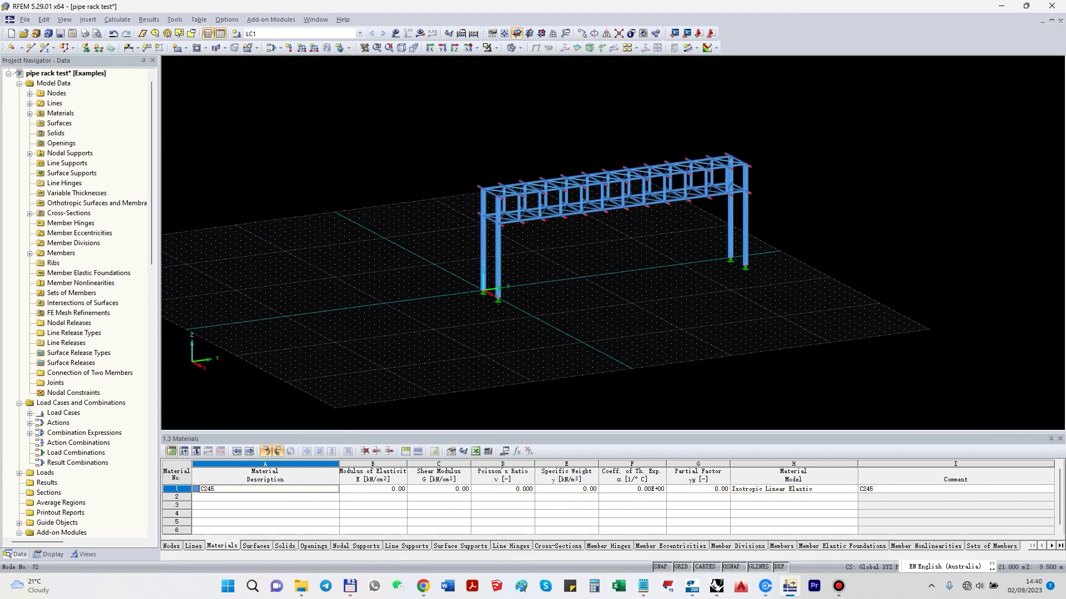
pyautogui.scroll(-5, 654, 172)
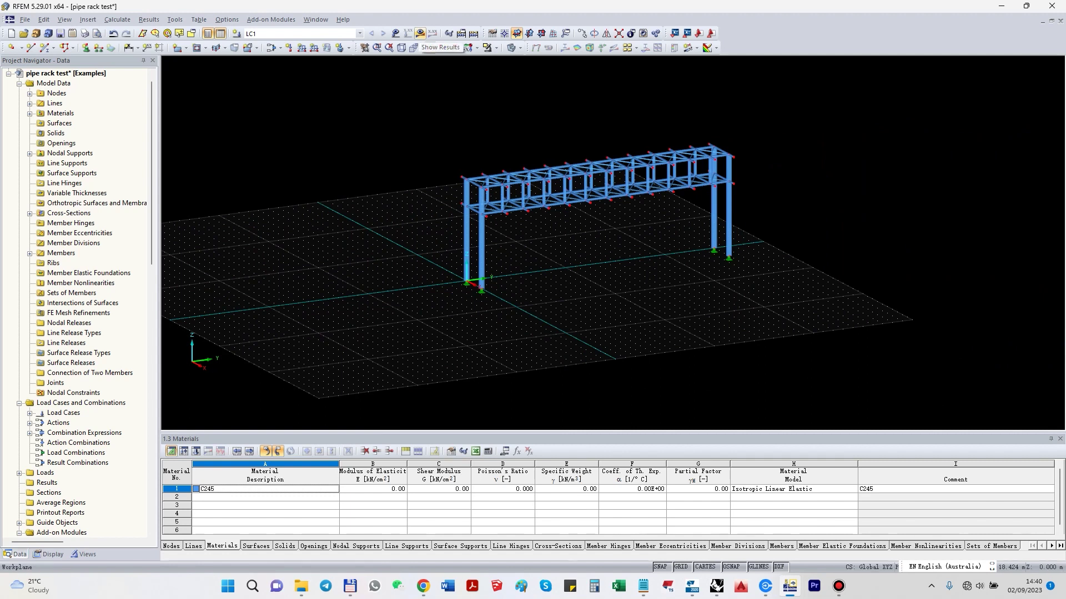
pyautogui.scroll(2, 697, 244)
pyautogui.scroll(2, 697, 244)
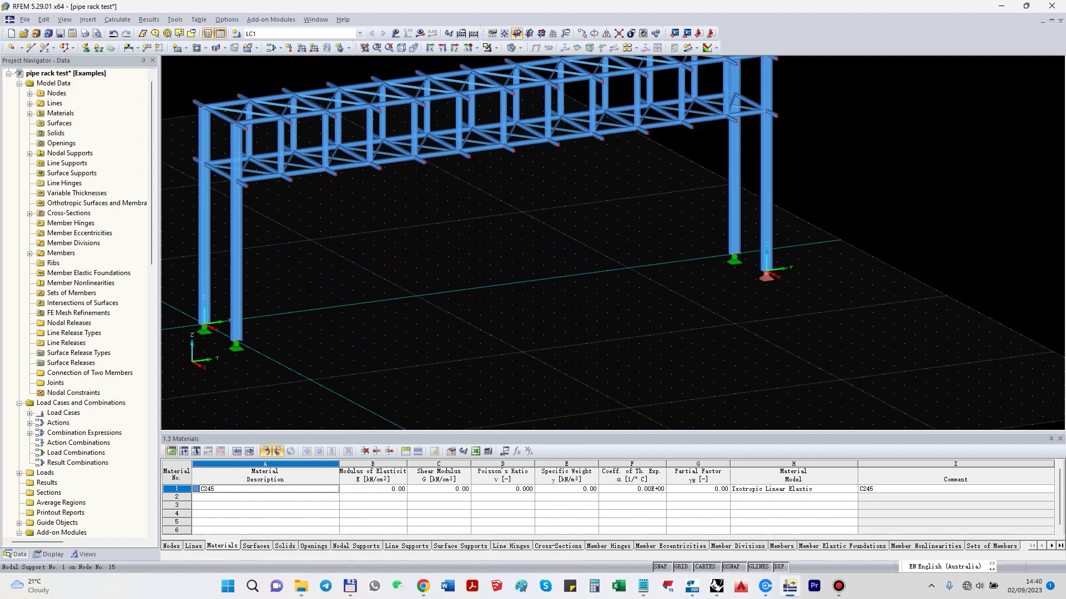
pyautogui.scroll(-1, 766, 295)
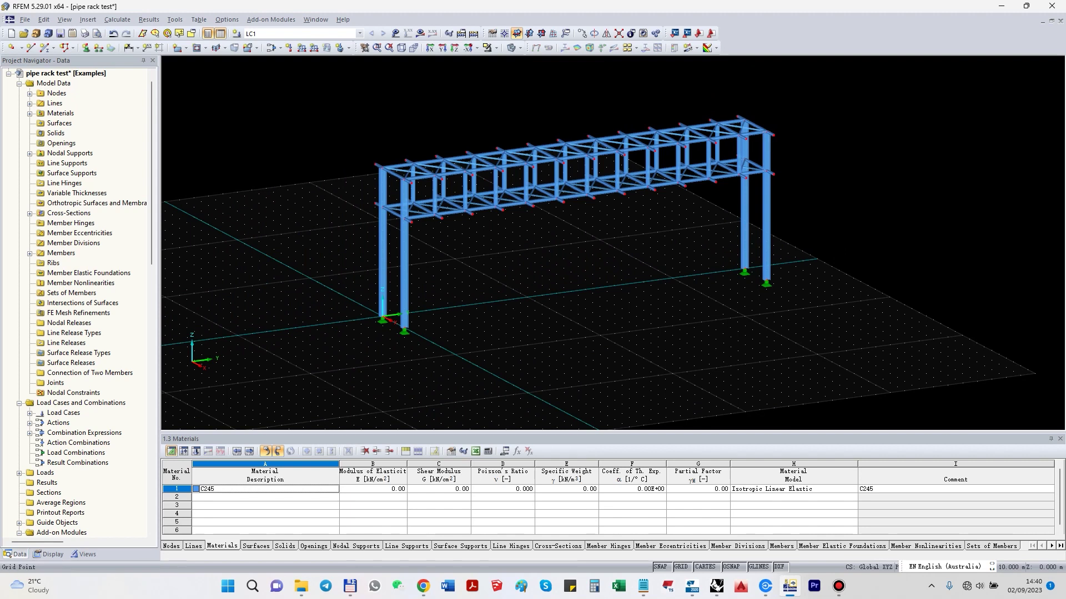
pyautogui.scroll(1, 739, 146)
pyautogui.scroll(-1, 679, 196)
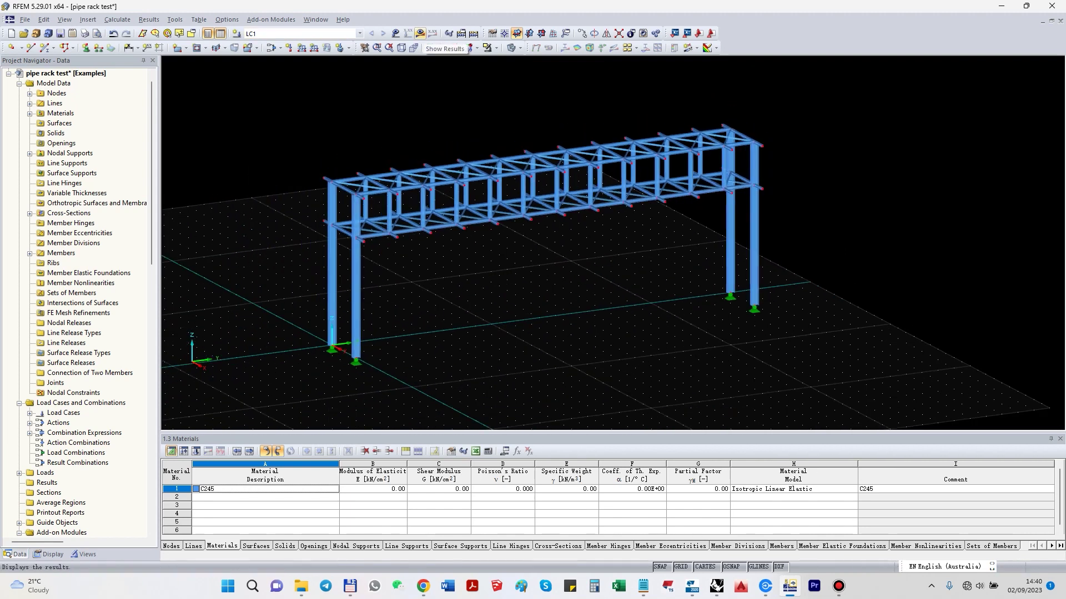
# - Try to calculate load case LC1 to show its results
pyautogui.click(421, 34)
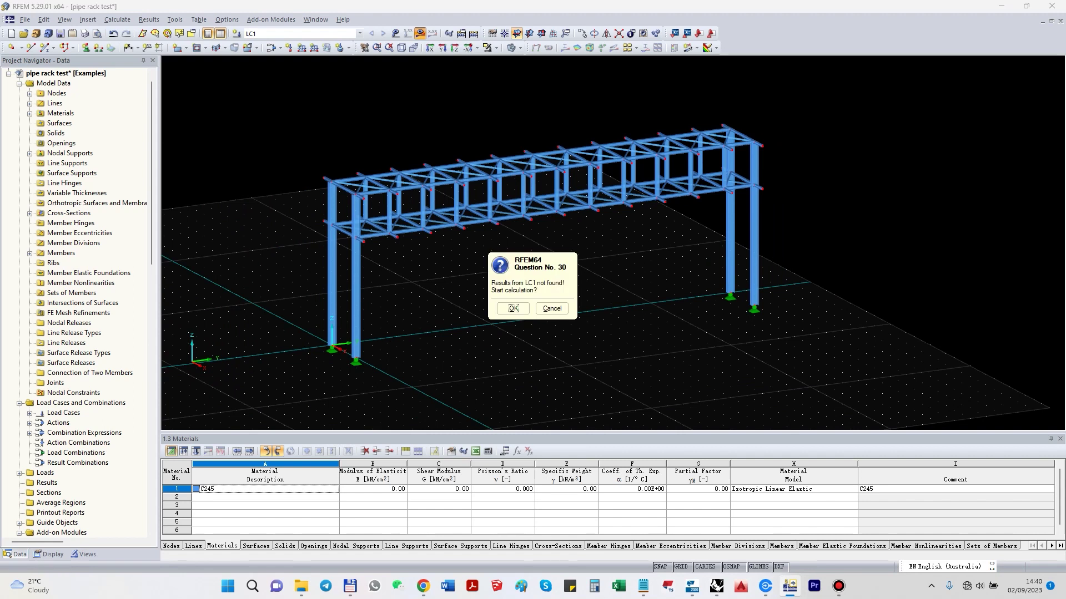
pyautogui.press('Return')
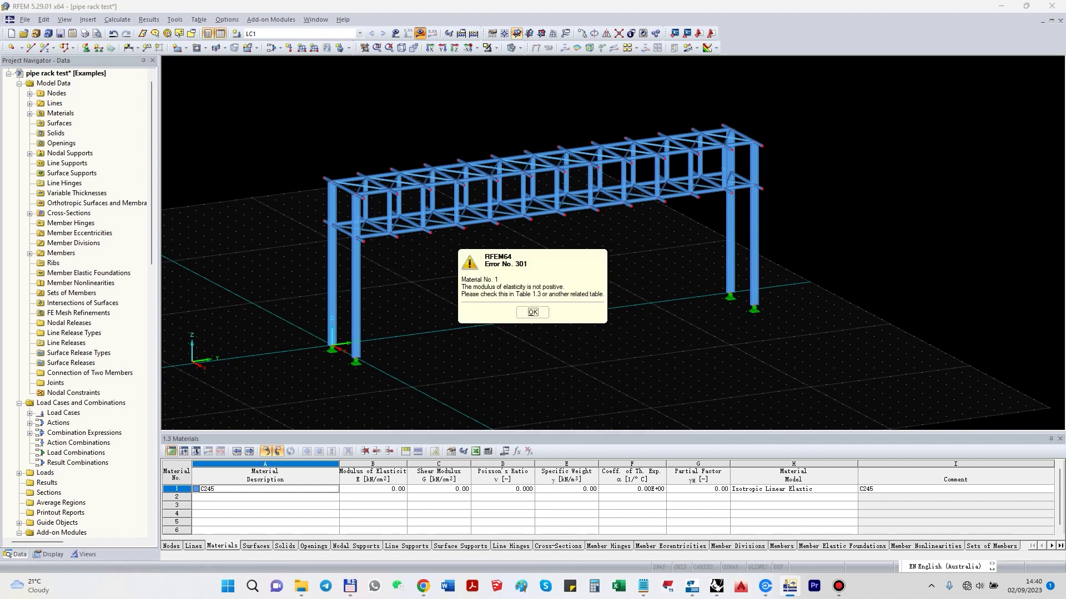
pyautogui.press('Return')
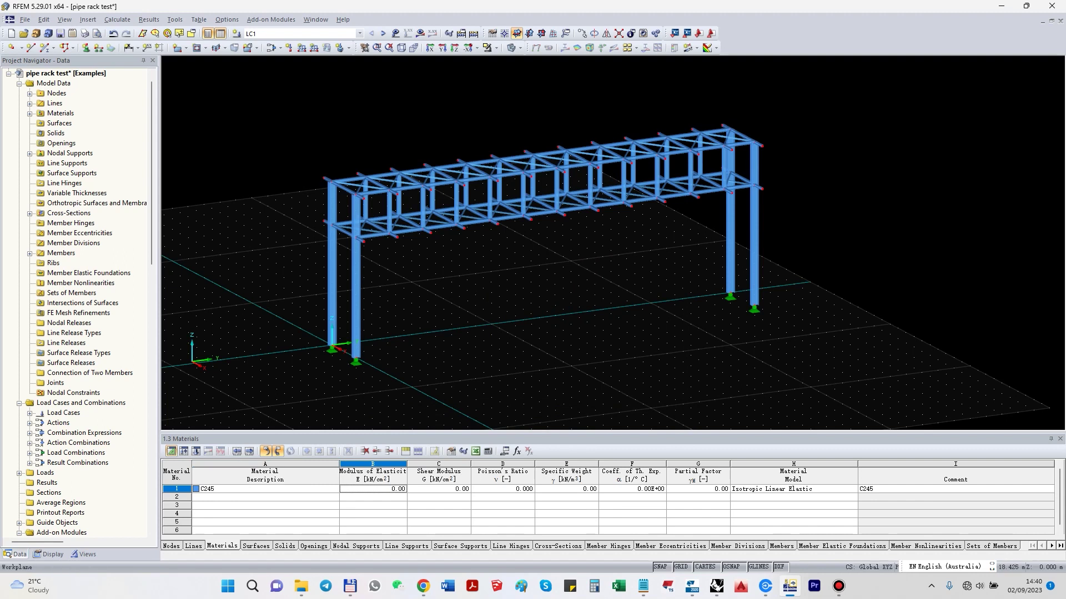
# - Replace the rack's material C245 with Steel S 235 to DIN EN 1993-1-1:2010-12 from the material library
pyautogui.moveTo(258, 114); pyautogui.dragTo(834, 396)
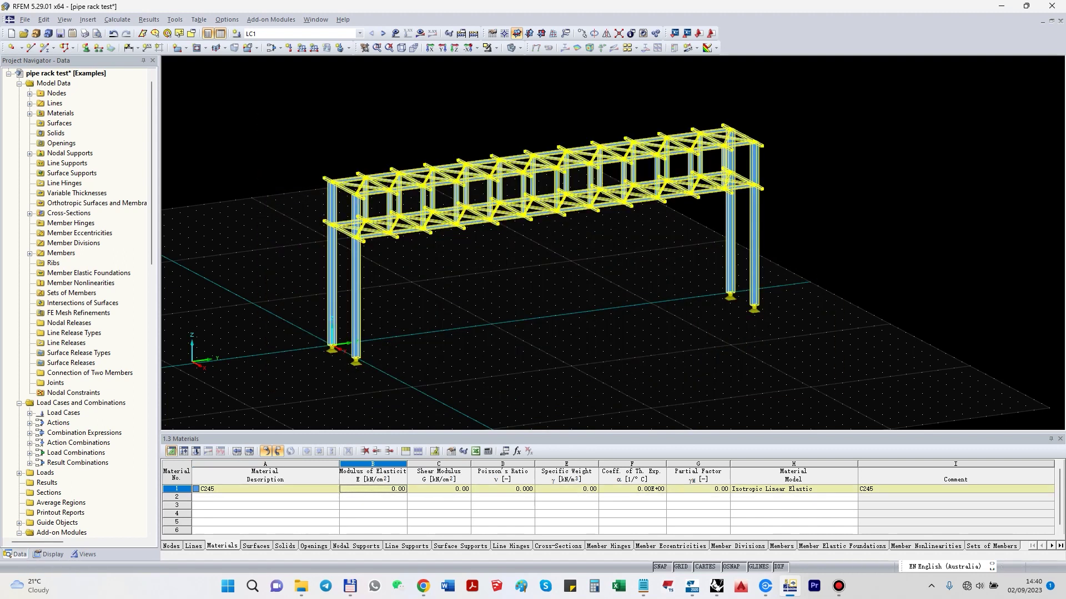
pyautogui.click(265, 489)
pyautogui.press('F7')
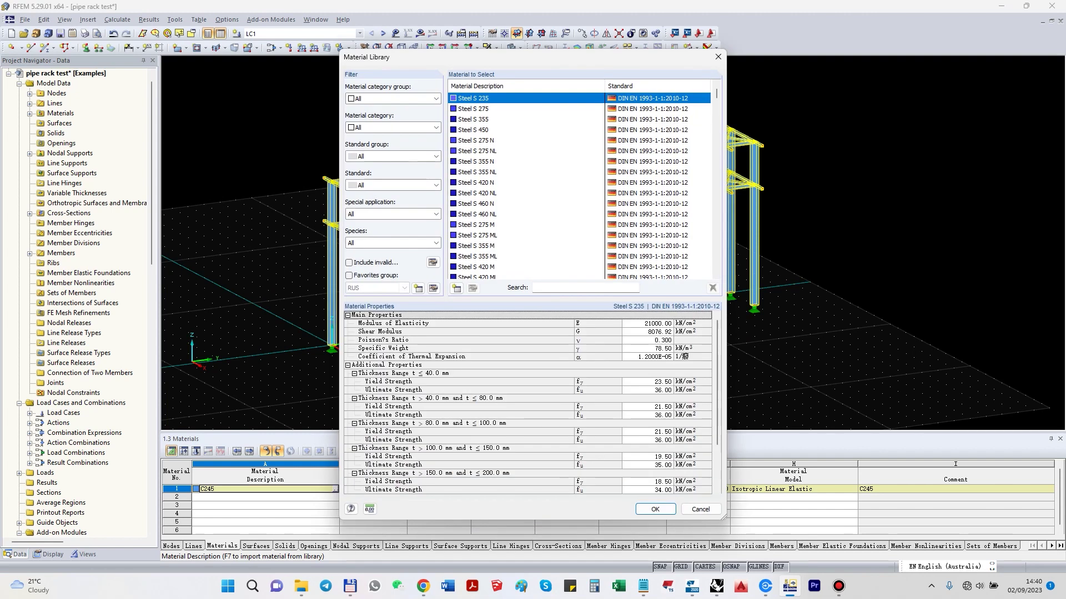
pyautogui.press('Return')
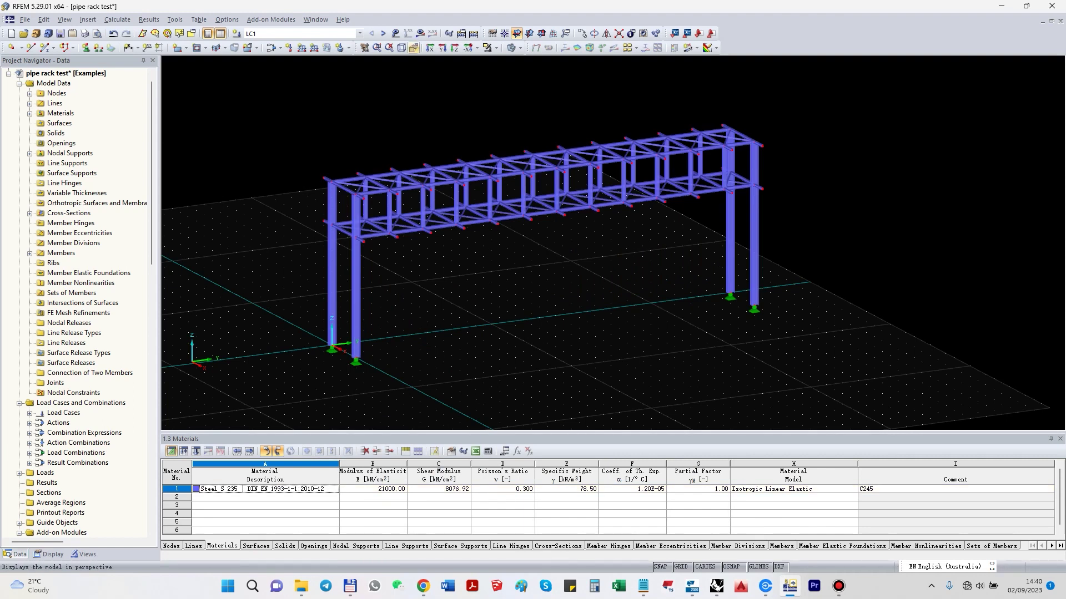
# - Calculate load case LC1 and display the rack's global deformations u
pyautogui.click(395, 33)
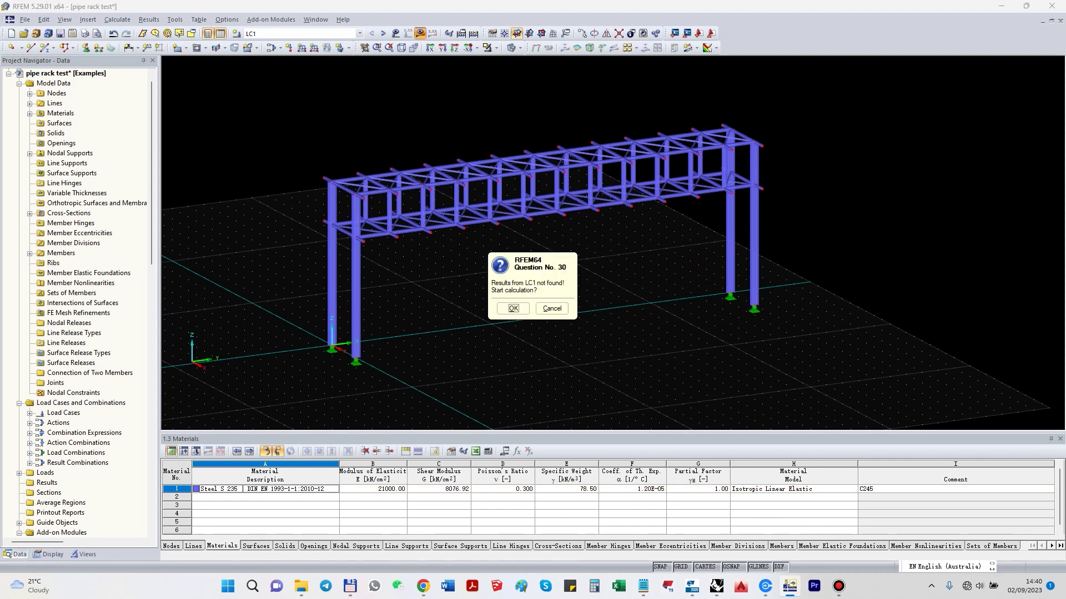
pyautogui.press('Return')
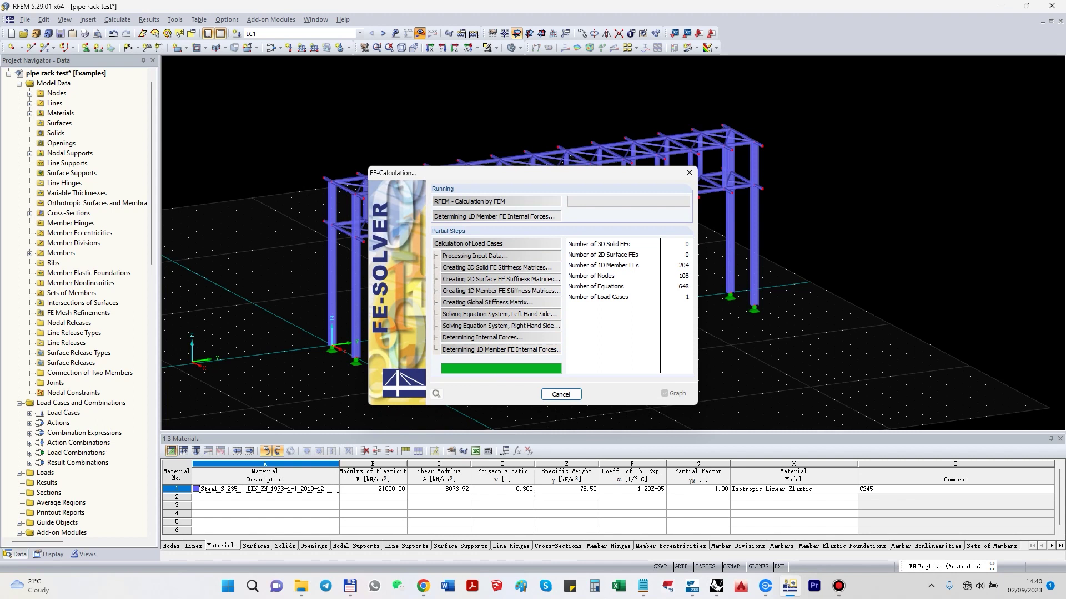
pyautogui.moveTo(594, 347)
pyautogui.keyDown('ctrl'); pyautogui.mouseDown(button='middle')
pyautogui.moveTo(566, 311)
pyautogui.moveTo(567, 342)
pyautogui.moveTo(572, 319)
pyautogui.moveTo(624, 333)
pyautogui.moveTo(549, 336)
pyautogui.moveTo(613, 339)
pyautogui.mouseUp(button='middle'); pyautogui.keyUp('ctrl')
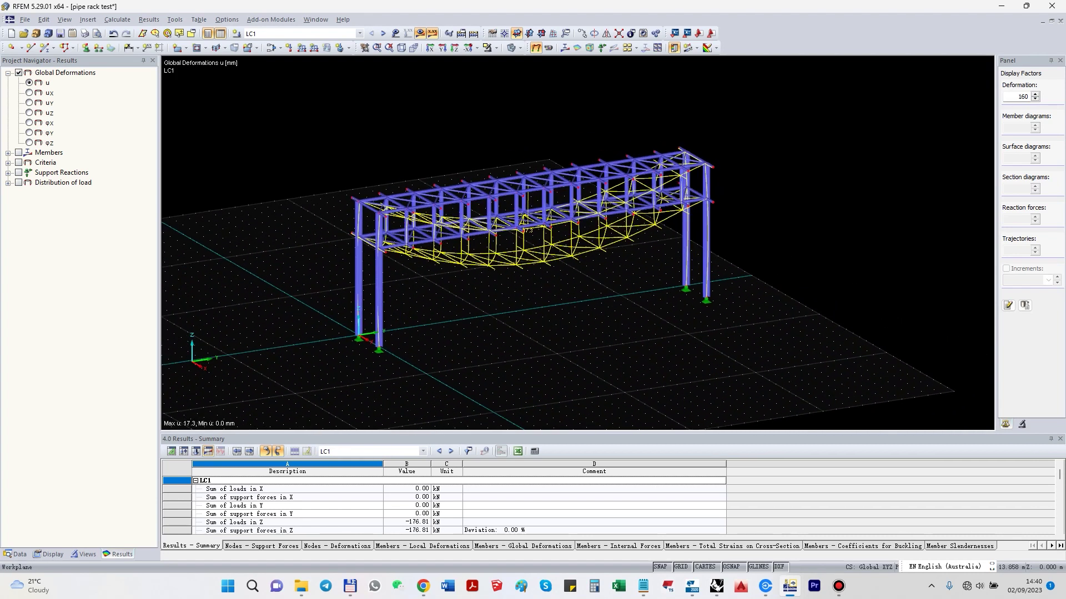
# - Look over the rack model in Tekla Structures and its sliders in Grasshopper, and return to the deformation results in RFEM
pyautogui.click(691, 586)
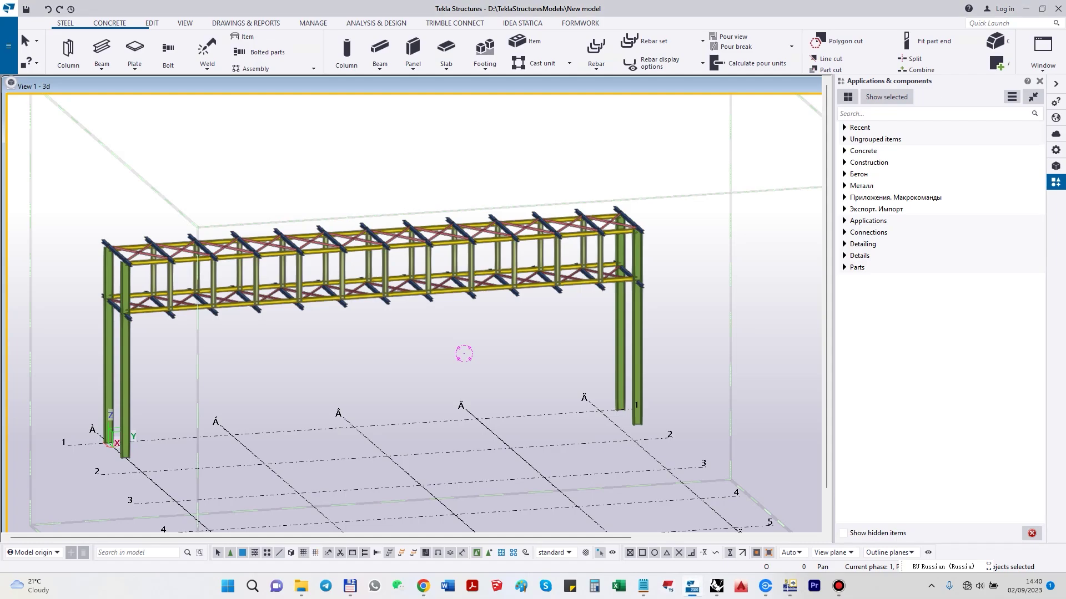
pyautogui.click(717, 587)
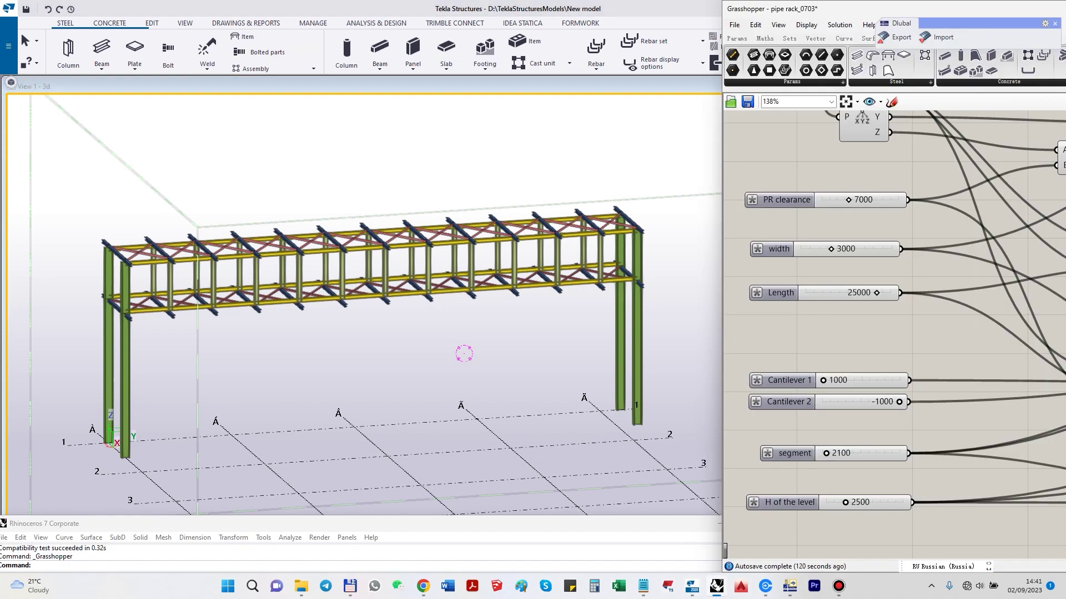
pyautogui.click(789, 586)
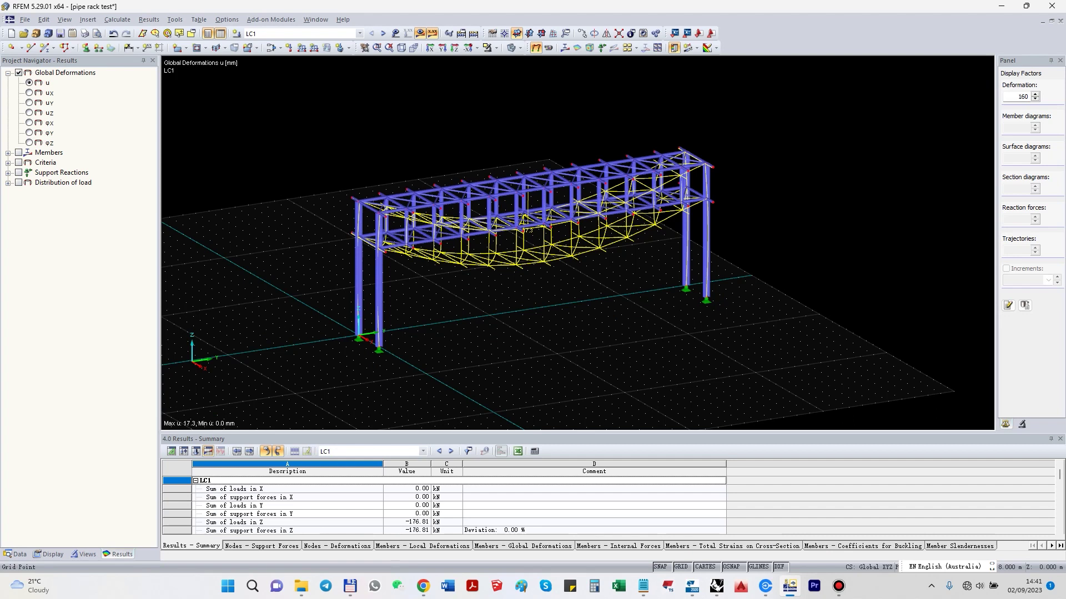